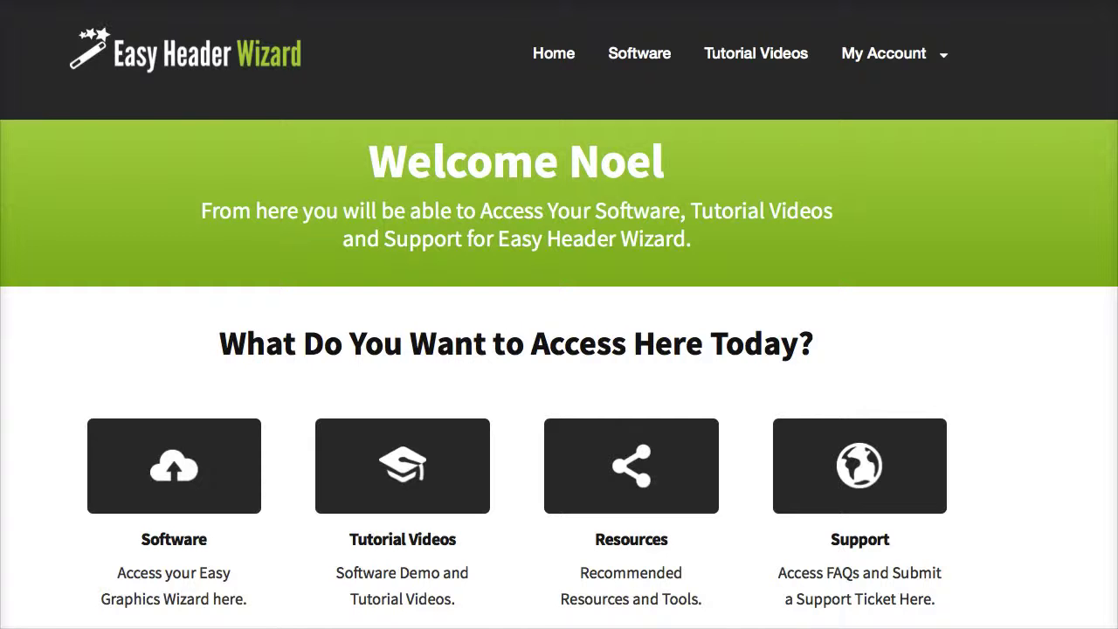
- Go from the member dashboard to the software area and open the Pro Access version of the header editor
scroll(559, 315, down, 2)
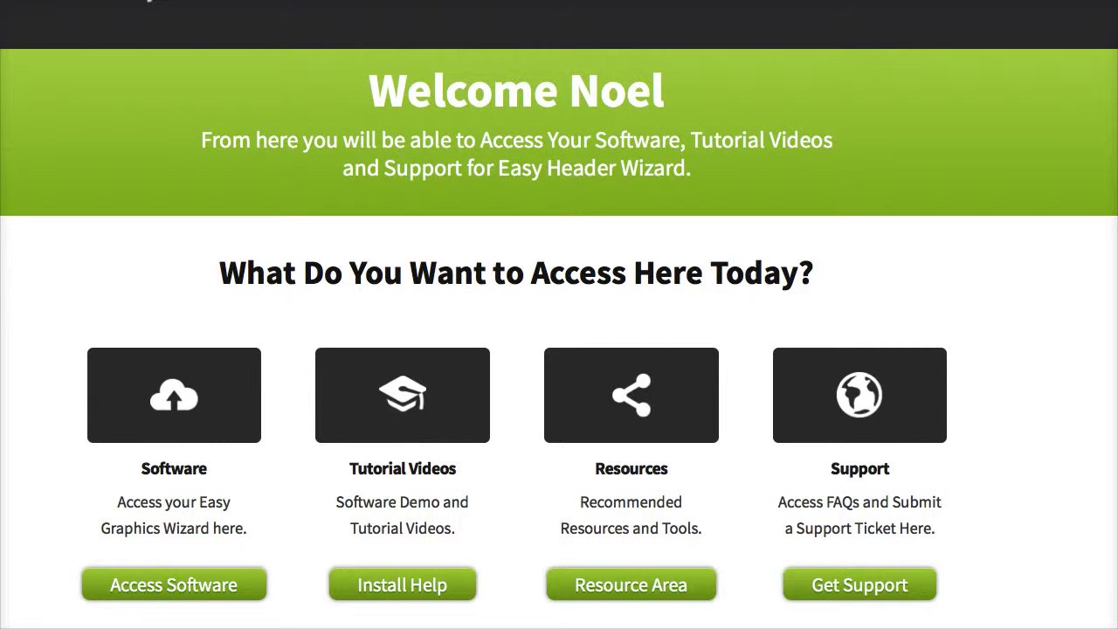
scroll(559, 315, up, 2)
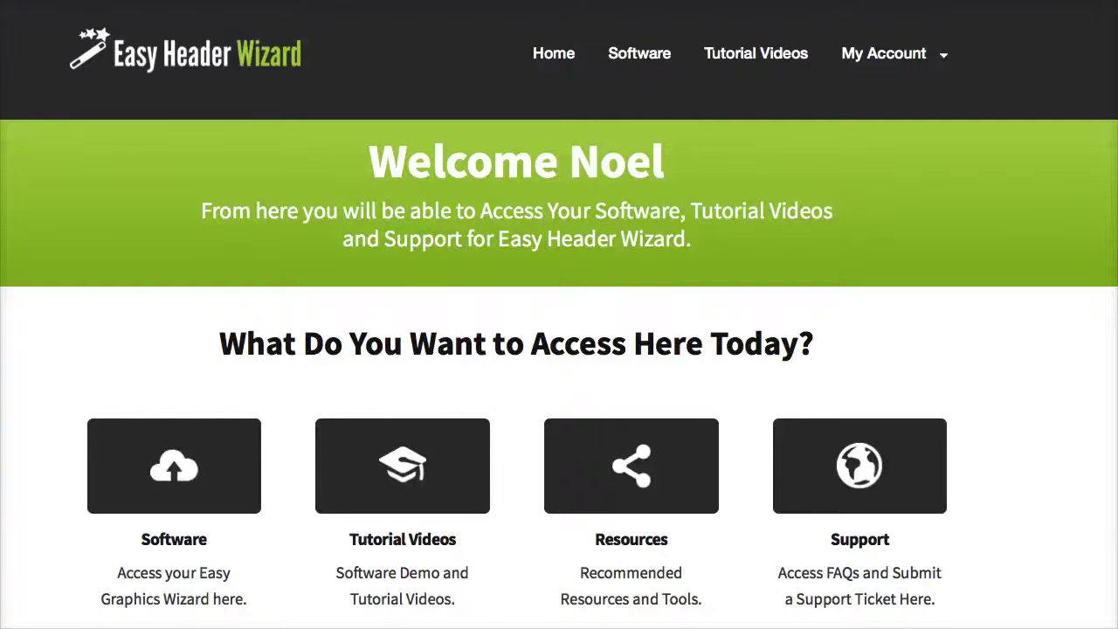
scroll(558, 350, down, 2)
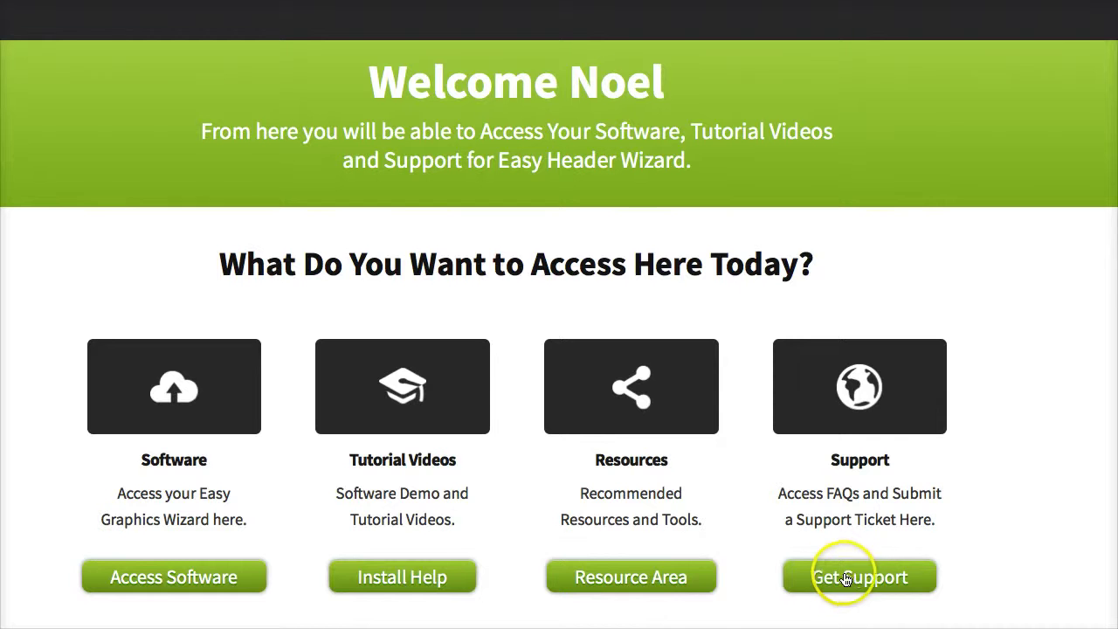
scroll(852, 581, up, 2)
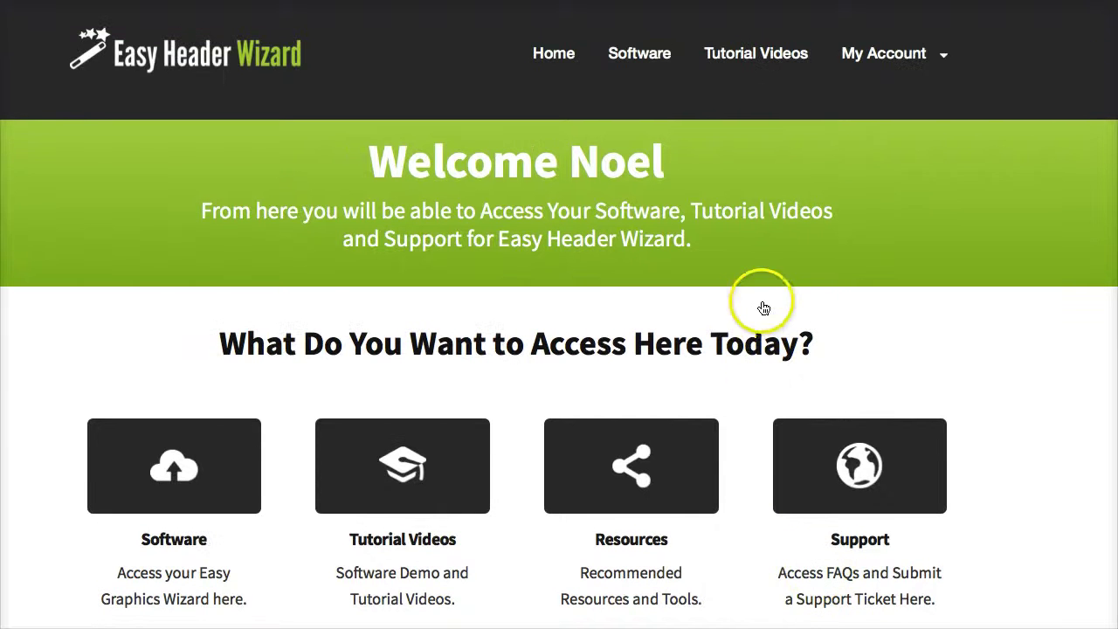
click(634, 53)
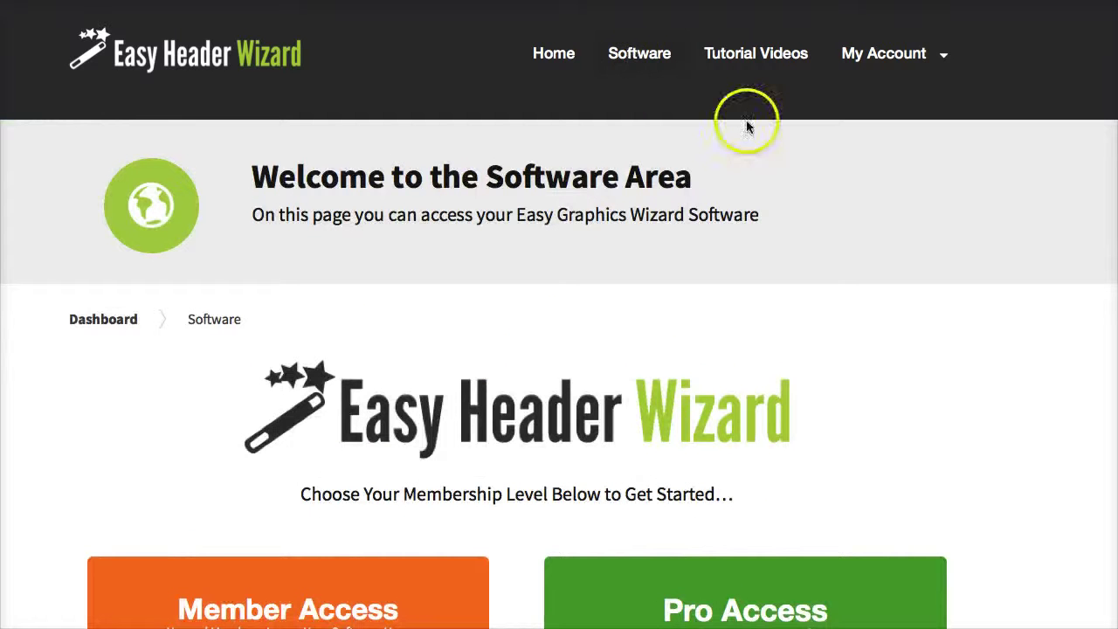
scroll(914, 163, down, 2)
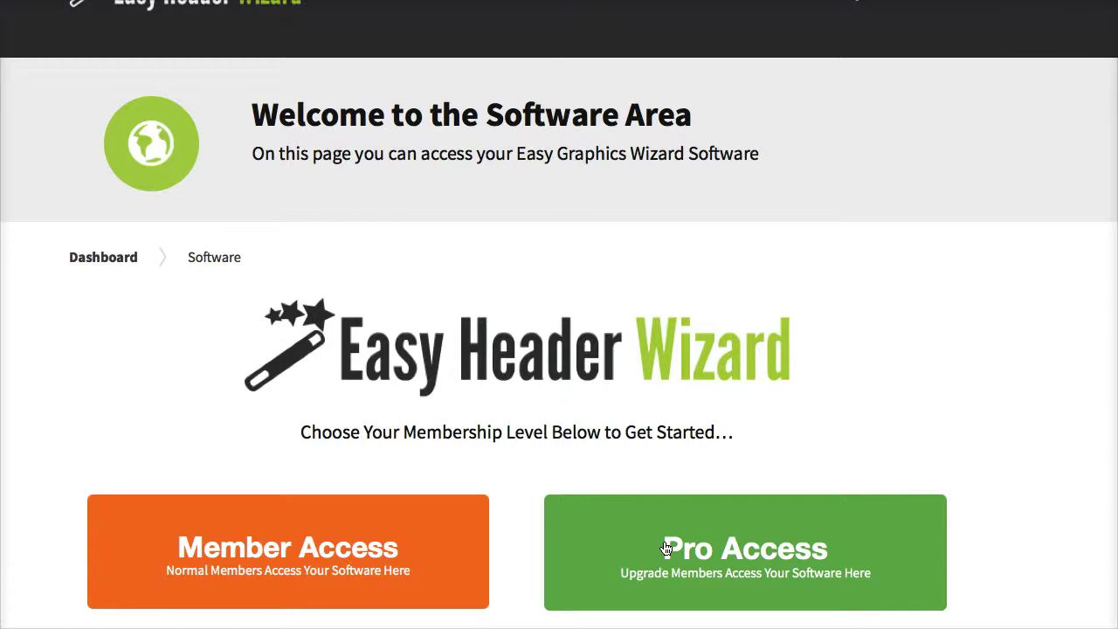
click(666, 549)
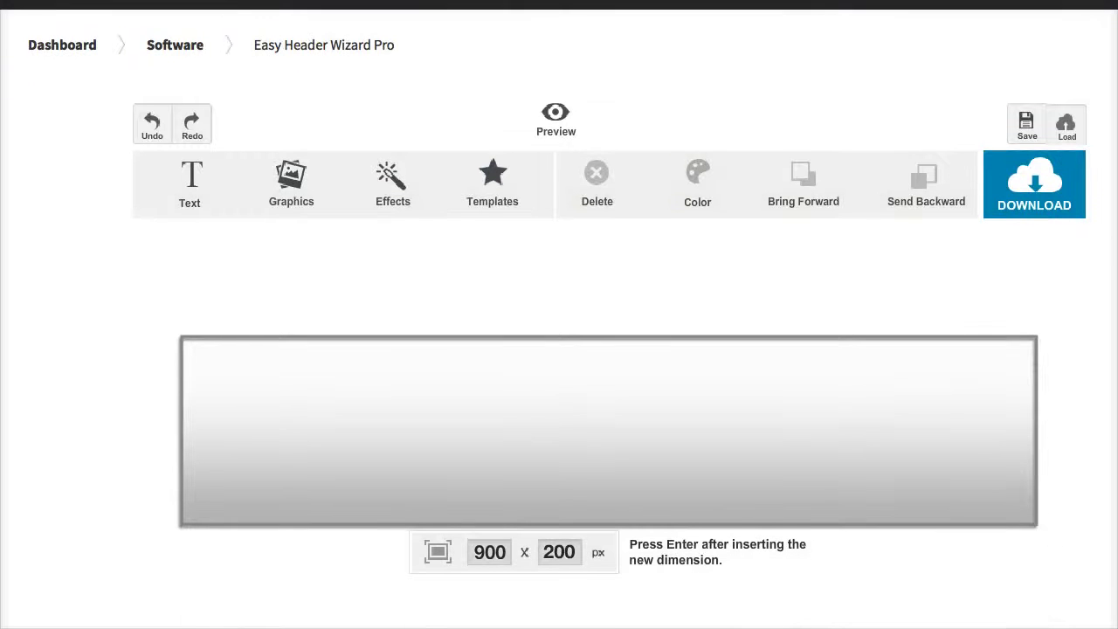
- Resize the header canvas to 400 x 500 px
double_click(492, 552)
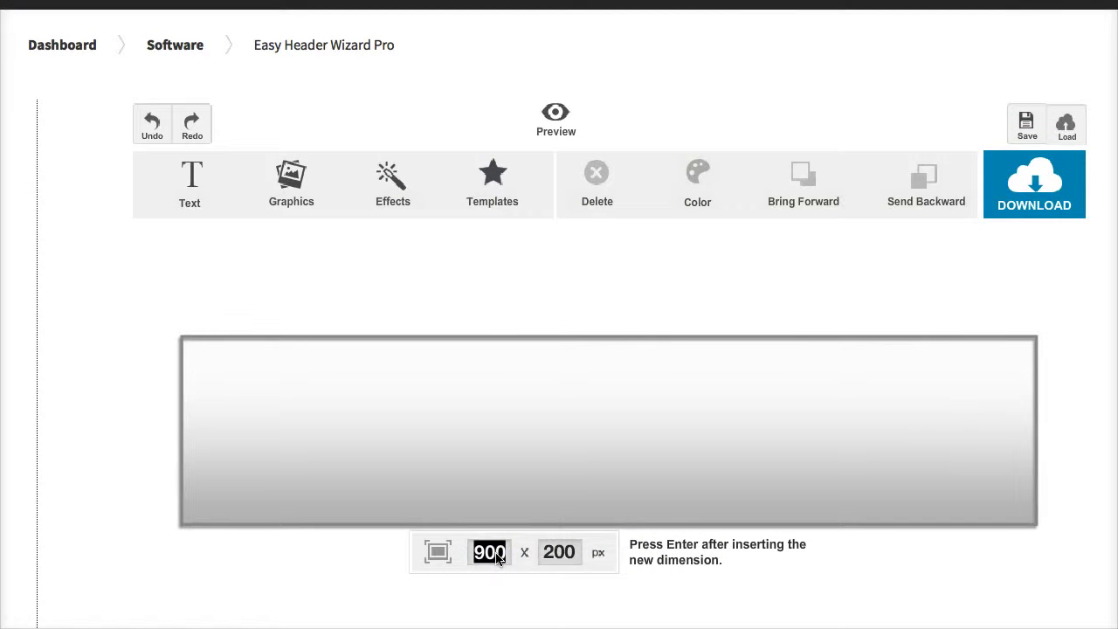
text(400)
key(Tab)
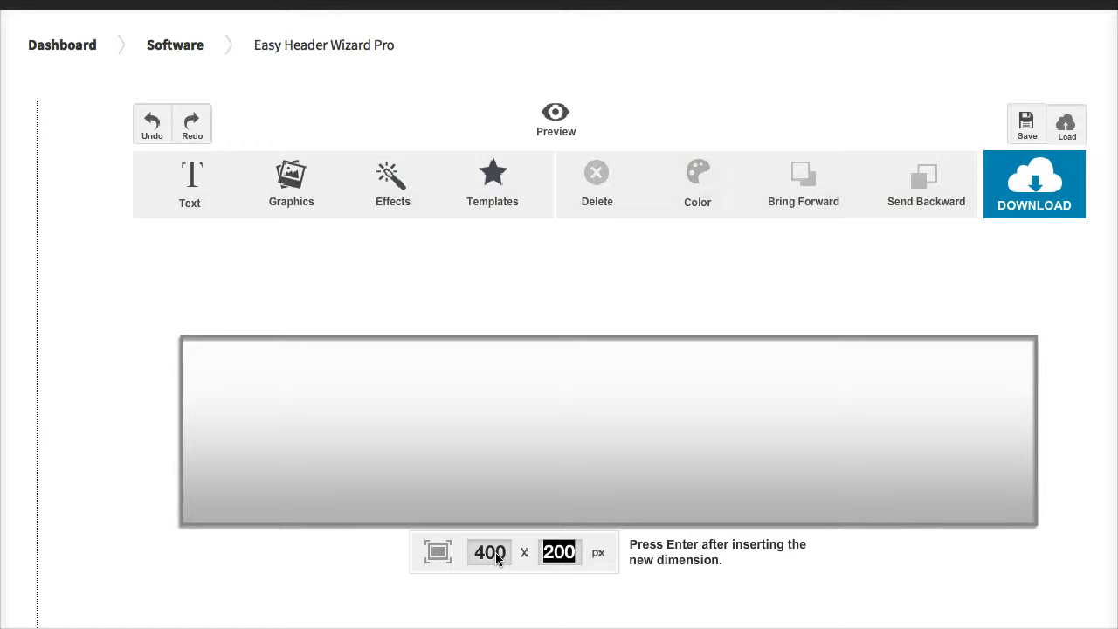
text(500)
key(Return)
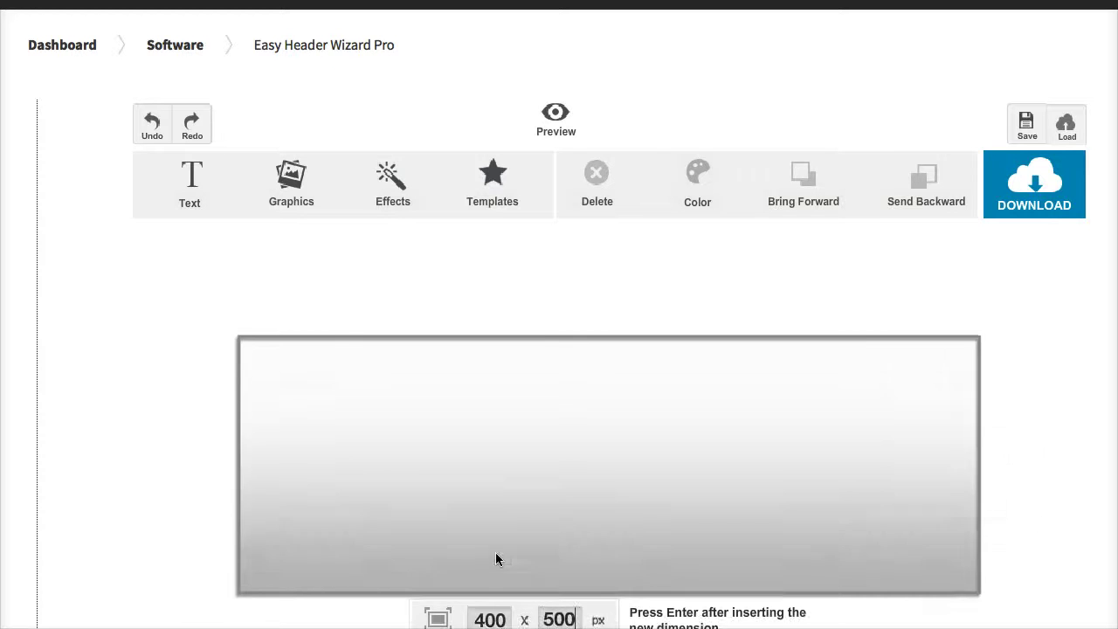
scroll(495, 559, down, 1)
scroll(495, 559, down, 3)
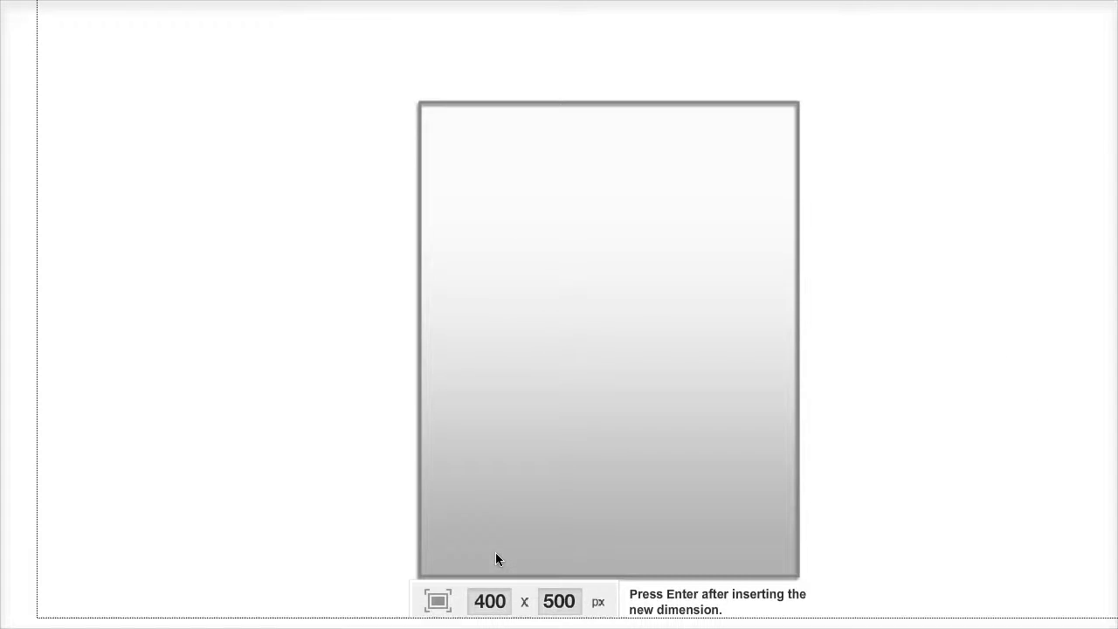
scroll(495, 559, up, 2)
scroll(495, 559, up, 3)
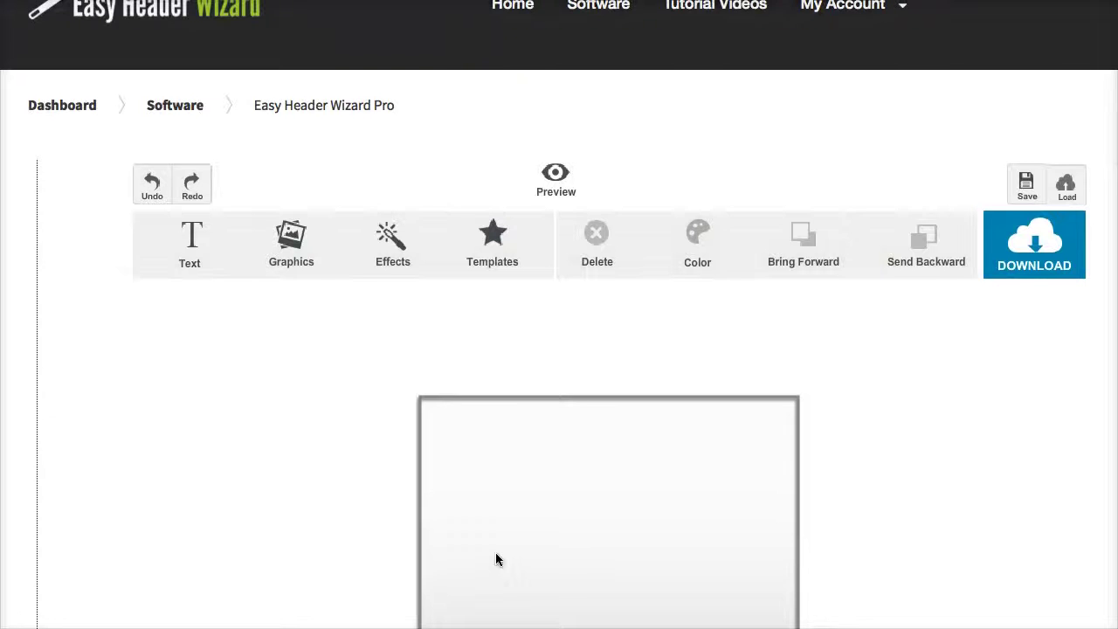
click(403, 472)
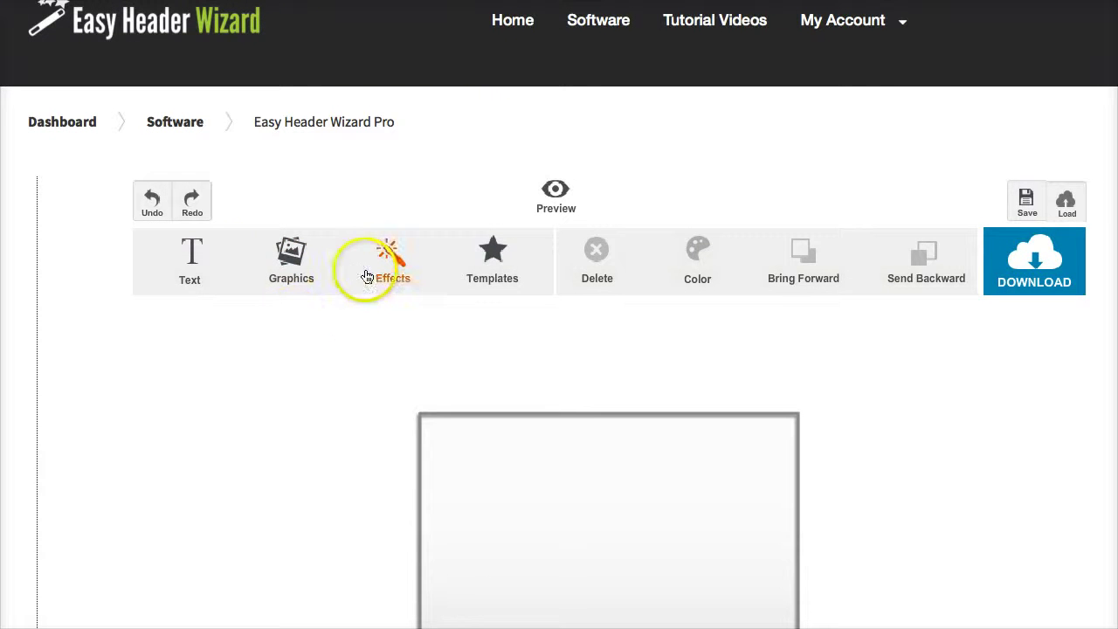
- Add a title reading "Catchy Headline" near the top of the canvas and reduce its text size to roughly the canvas width
click(172, 266)
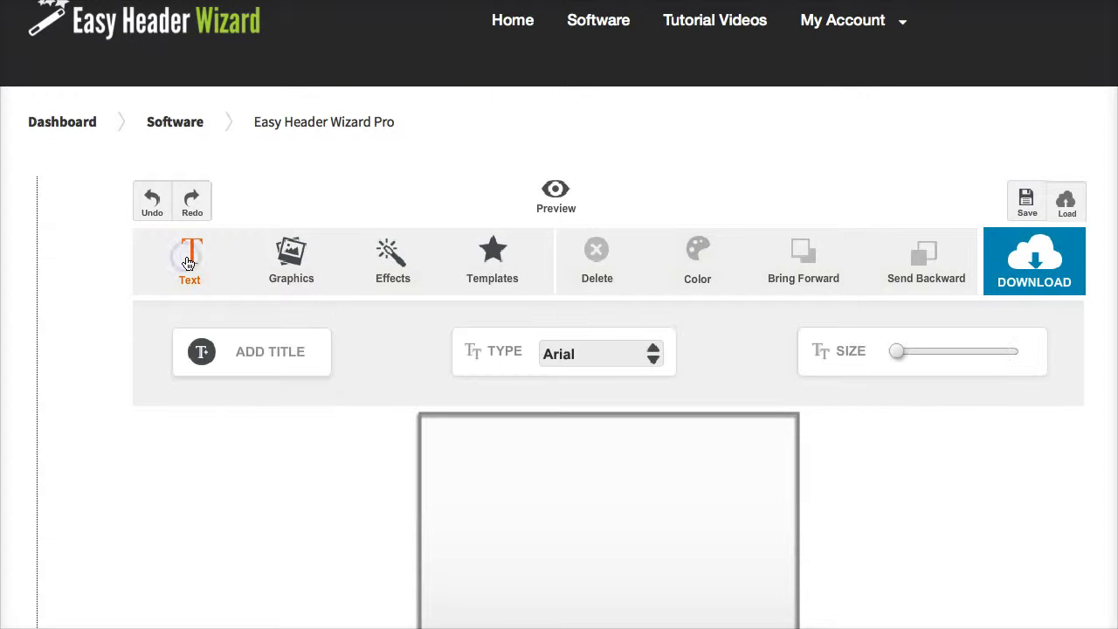
click(291, 370)
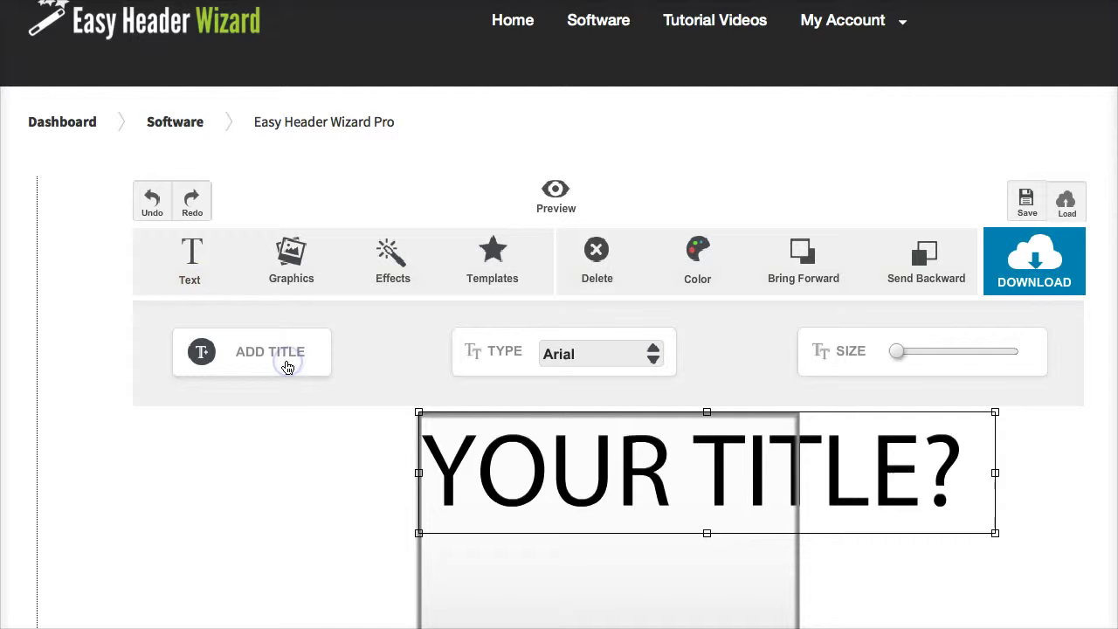
drag(651, 478, 634, 508)
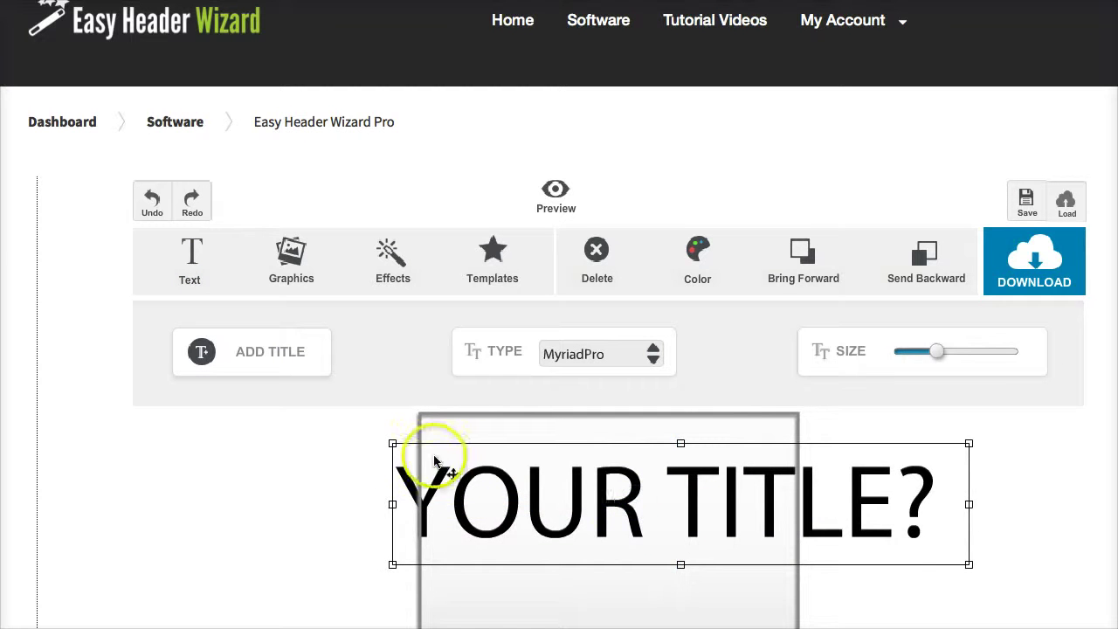
double_click(684, 489)
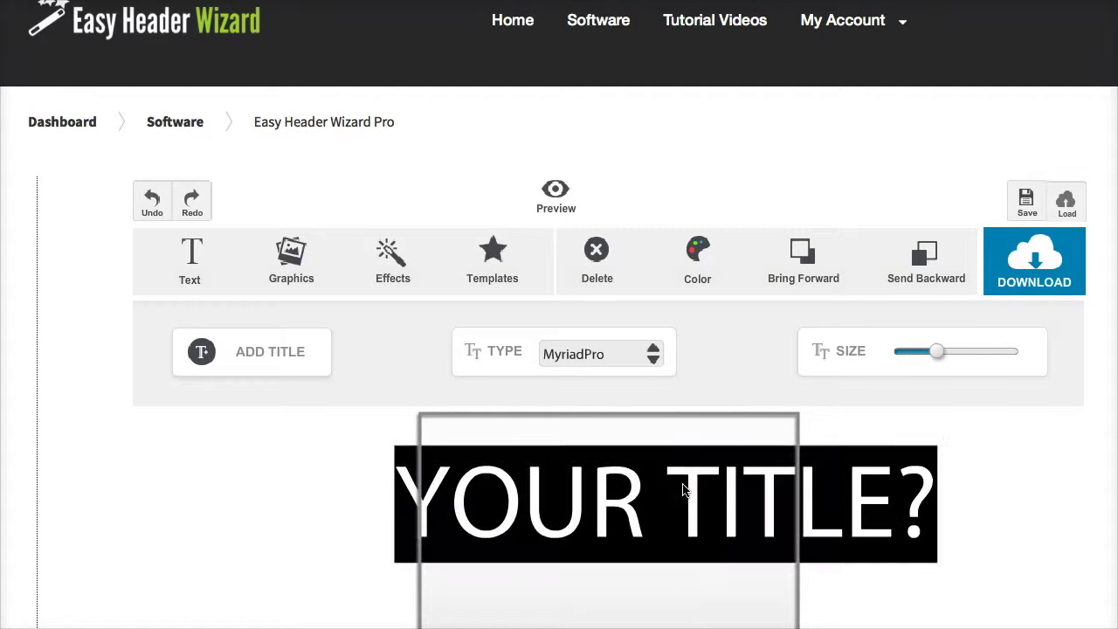
text(Catchy)
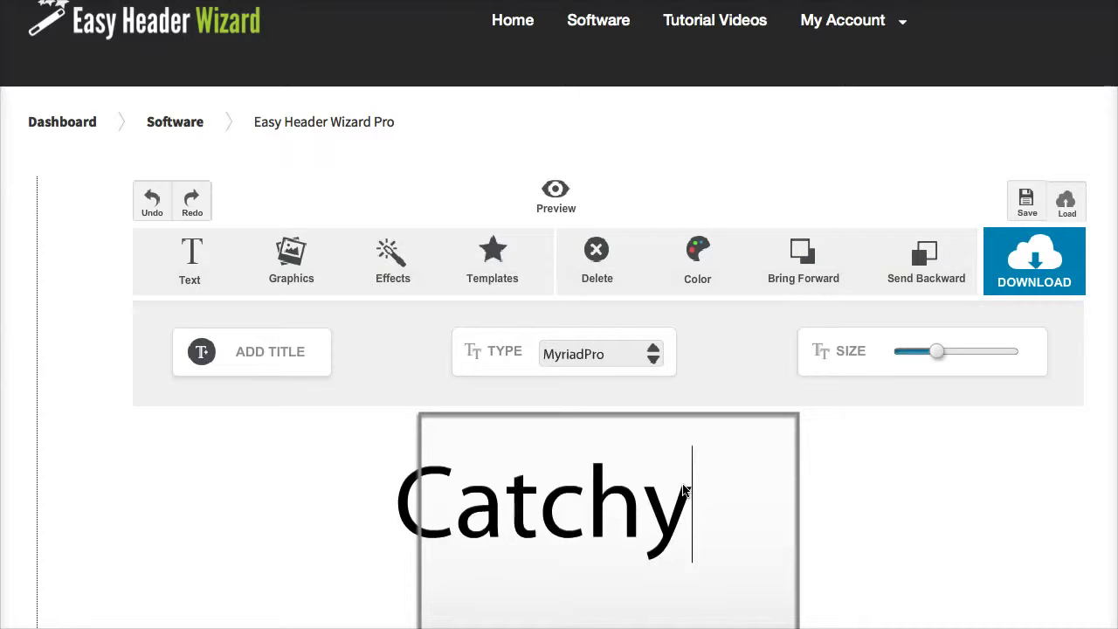
text( Hea)
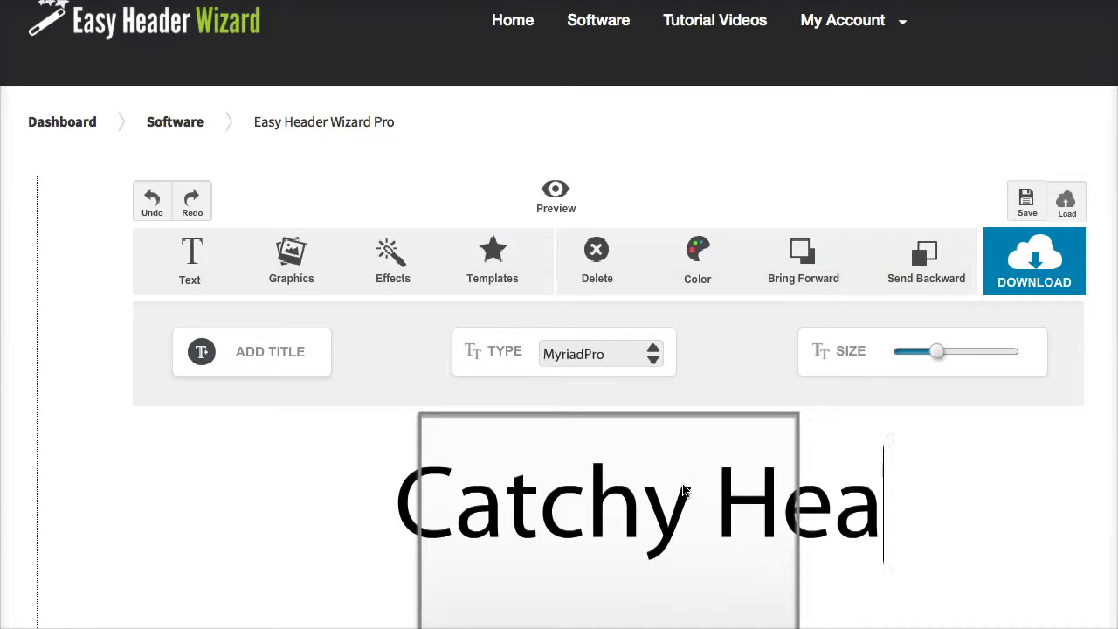
text(dline)
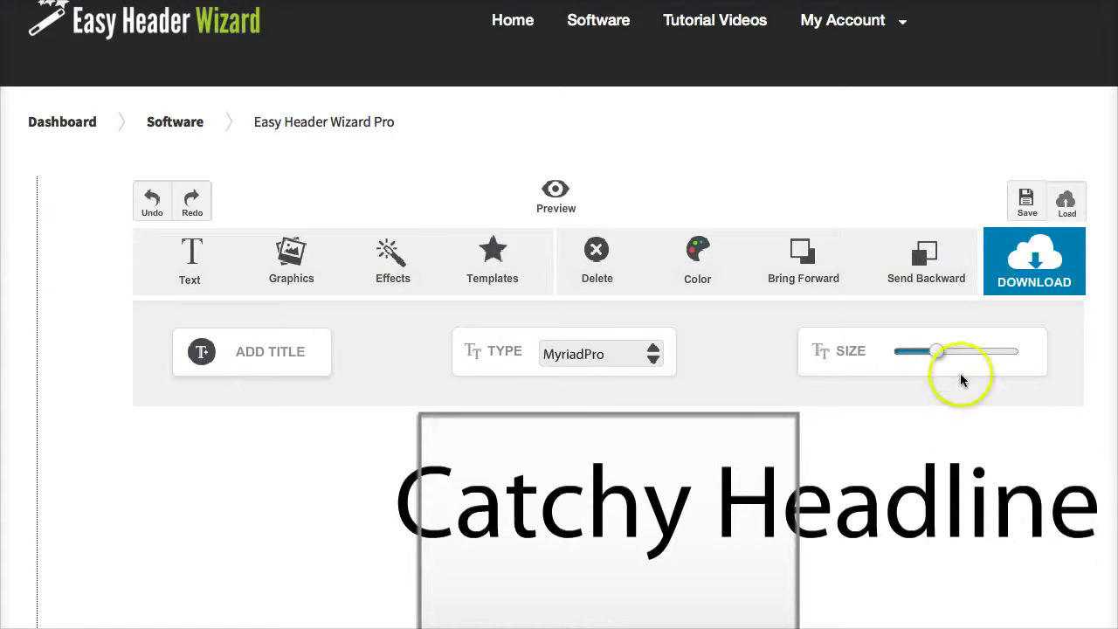
drag(937, 357, 917, 353)
- Change the colour of the "Catchy Headline" text to bright green
click(687, 256)
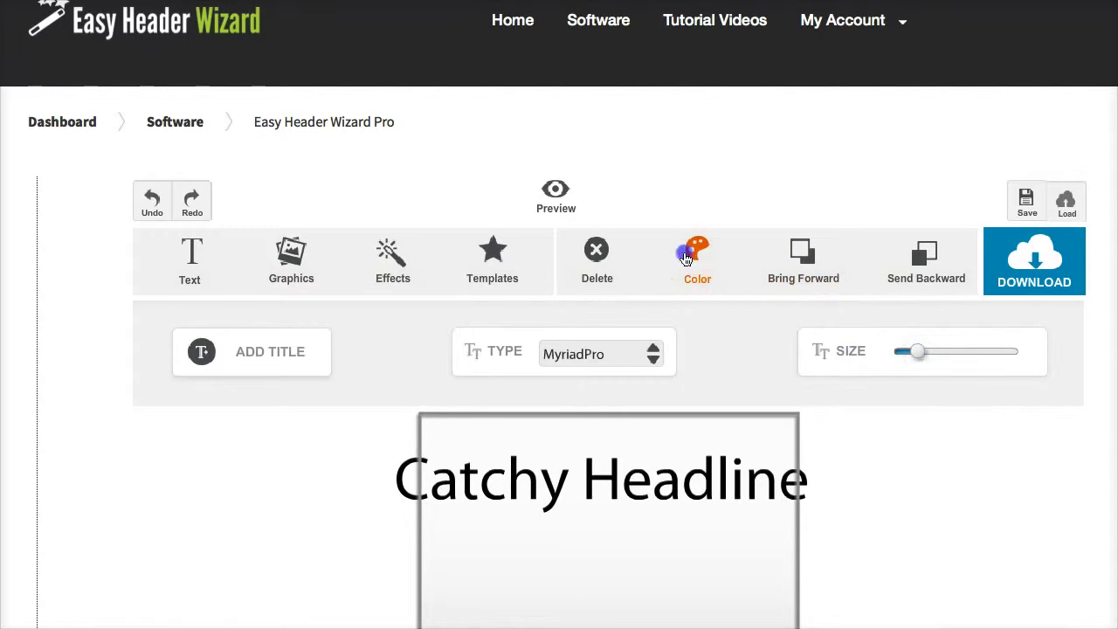
click(763, 350)
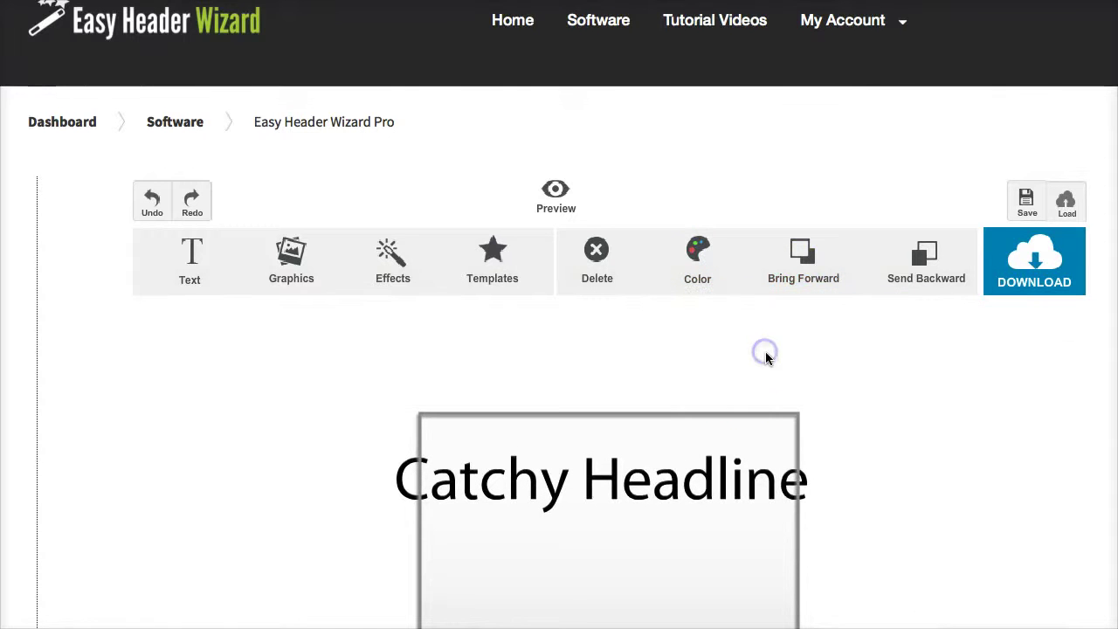
click(731, 474)
click(699, 243)
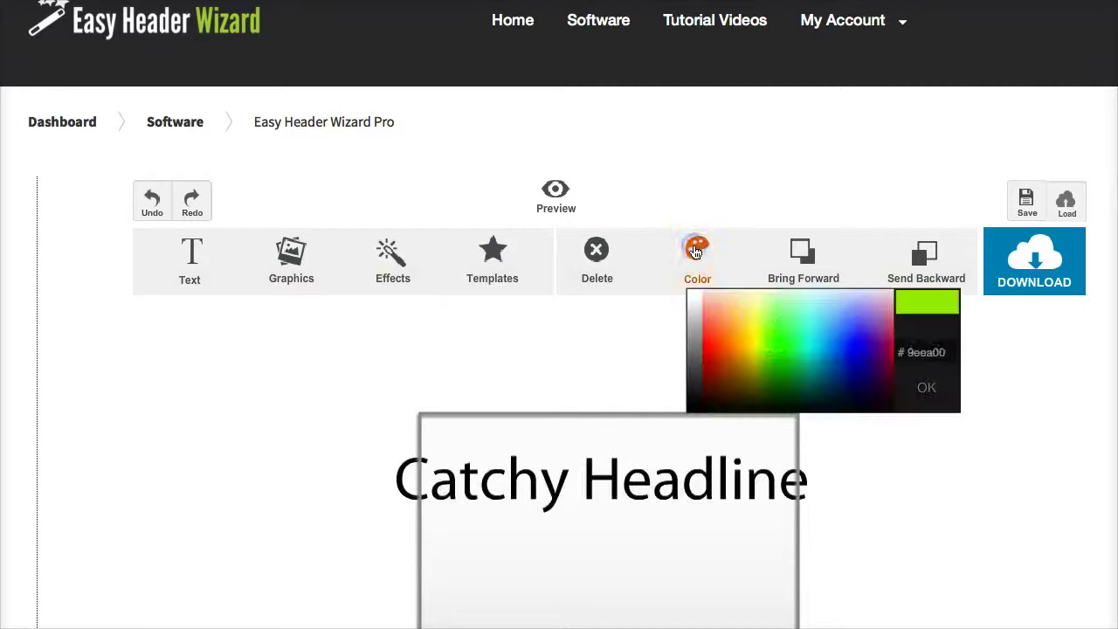
click(780, 332)
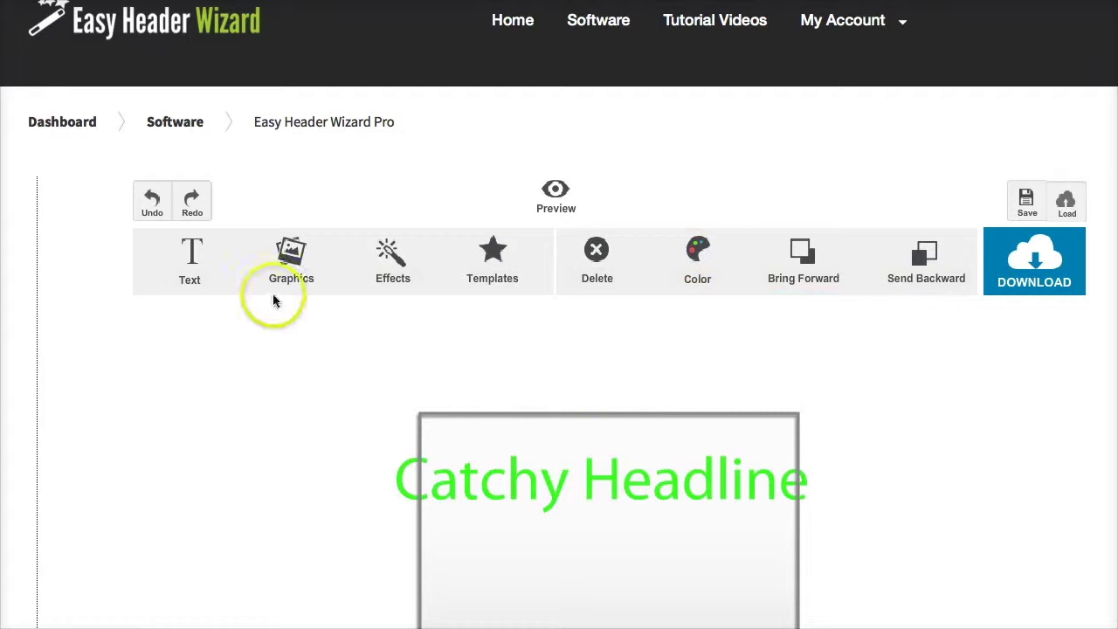
- Set the headline's font to ChunkFive and reduce its size so that it is narrower than the canvas
click(190, 258)
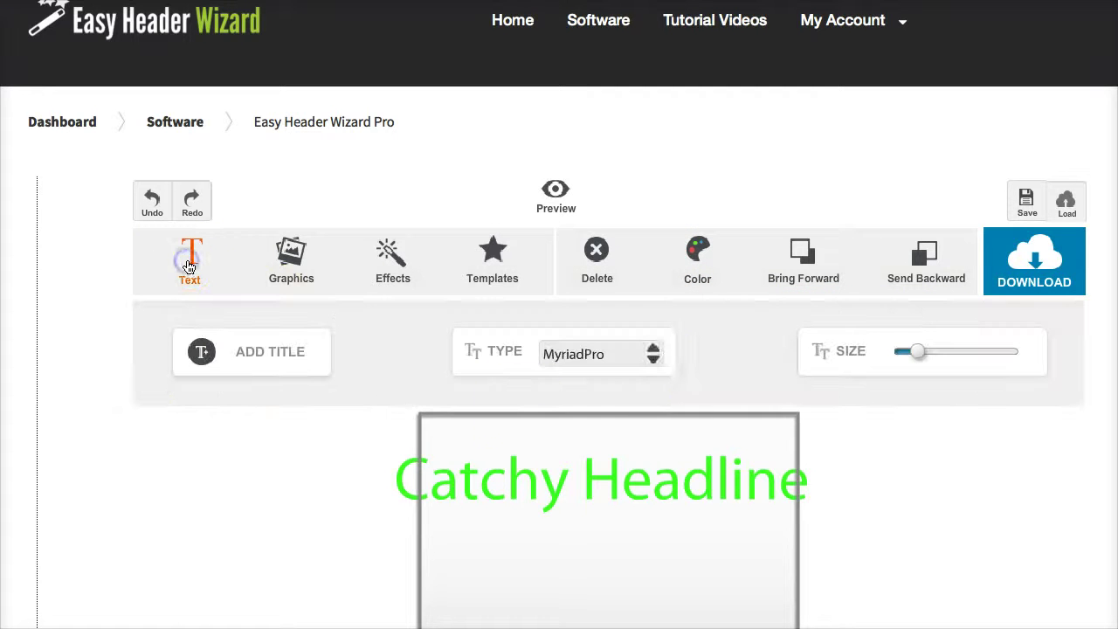
click(674, 485)
click(653, 359)
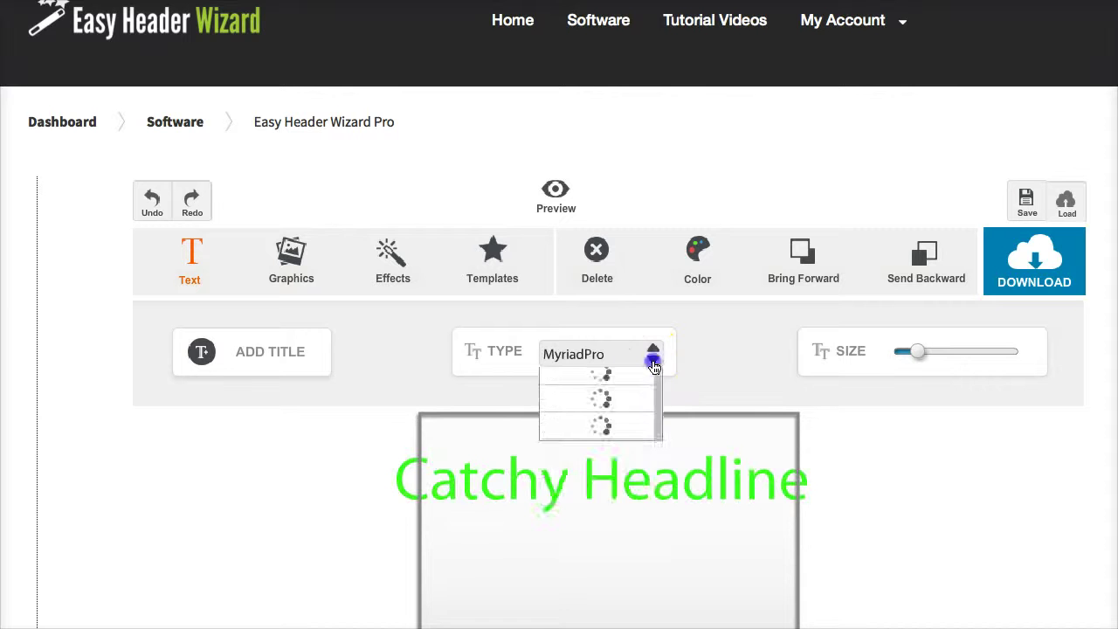
click(617, 464)
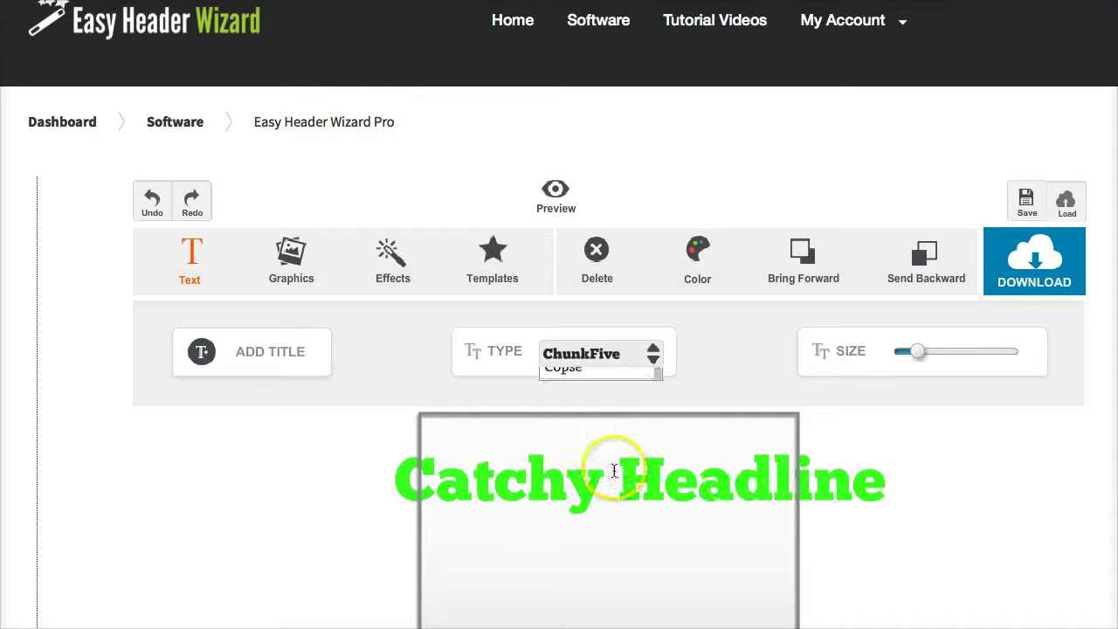
scroll(934, 465, down, 3)
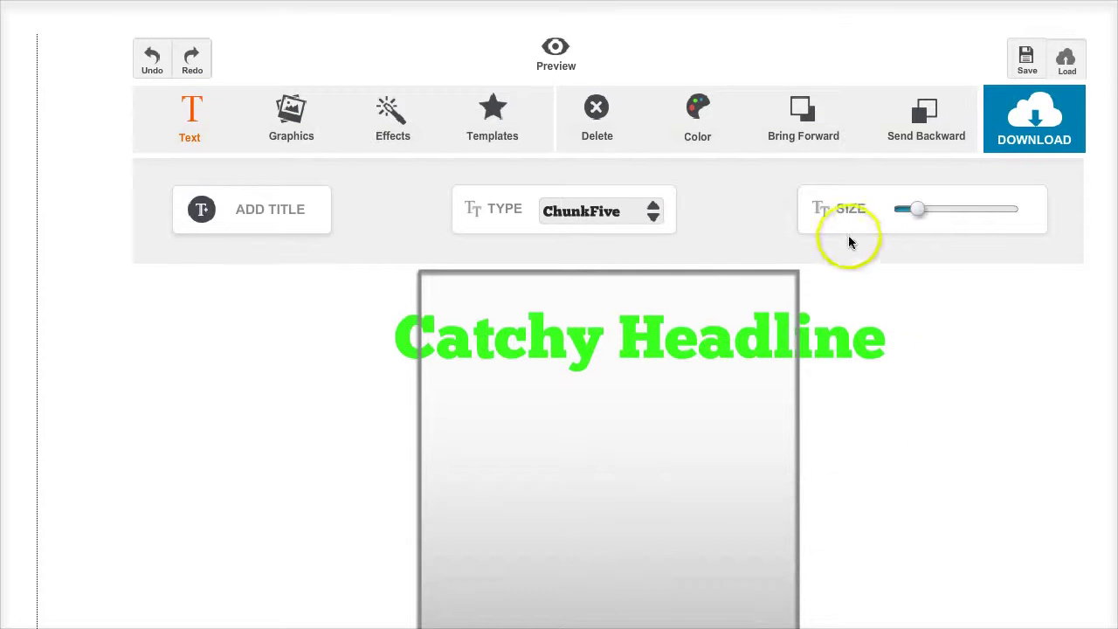
drag(916, 208, 906, 209)
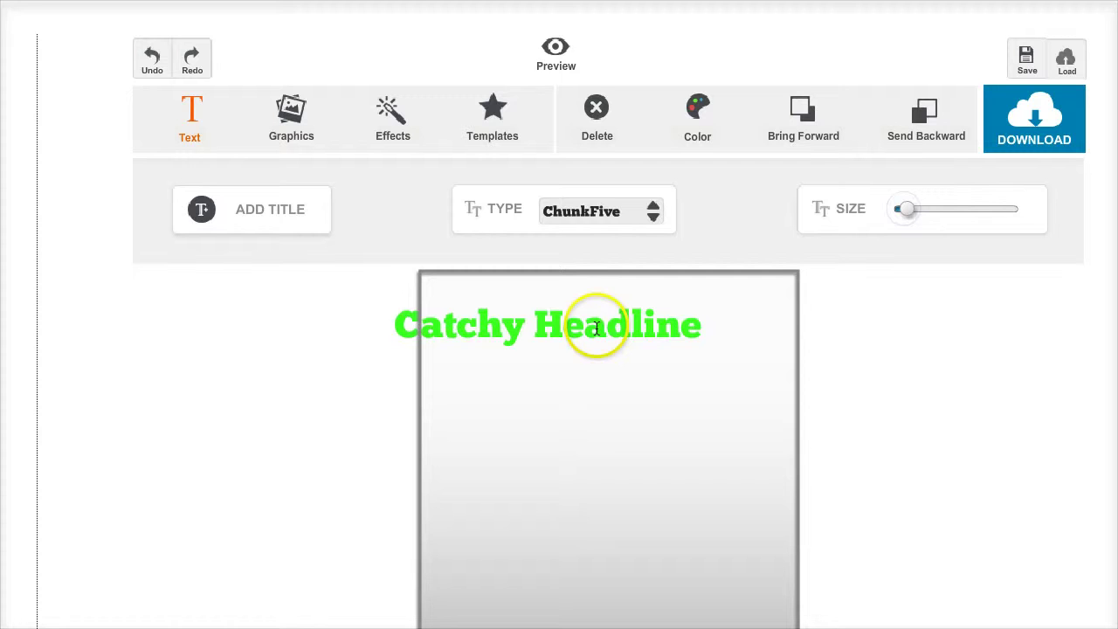
- Move the headline fully inside the canvas, just below its upper edge
click(649, 360)
click(655, 327)
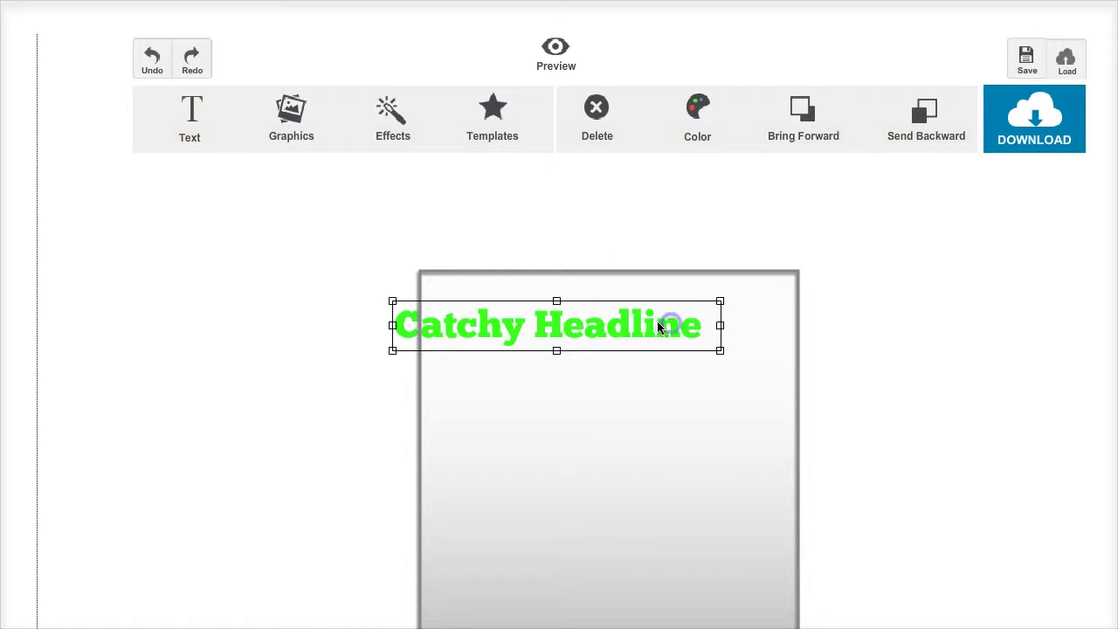
drag(659, 327, 739, 330)
- Resize the header canvas to 900 x 200 px
scroll(965, 302, down, 3)
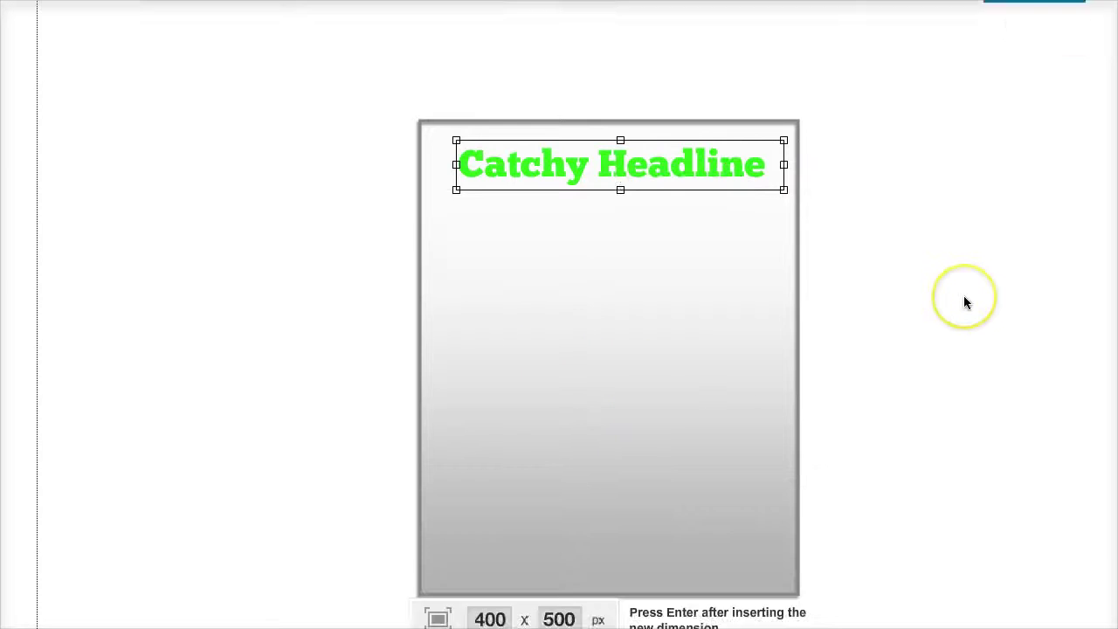
double_click(490, 541)
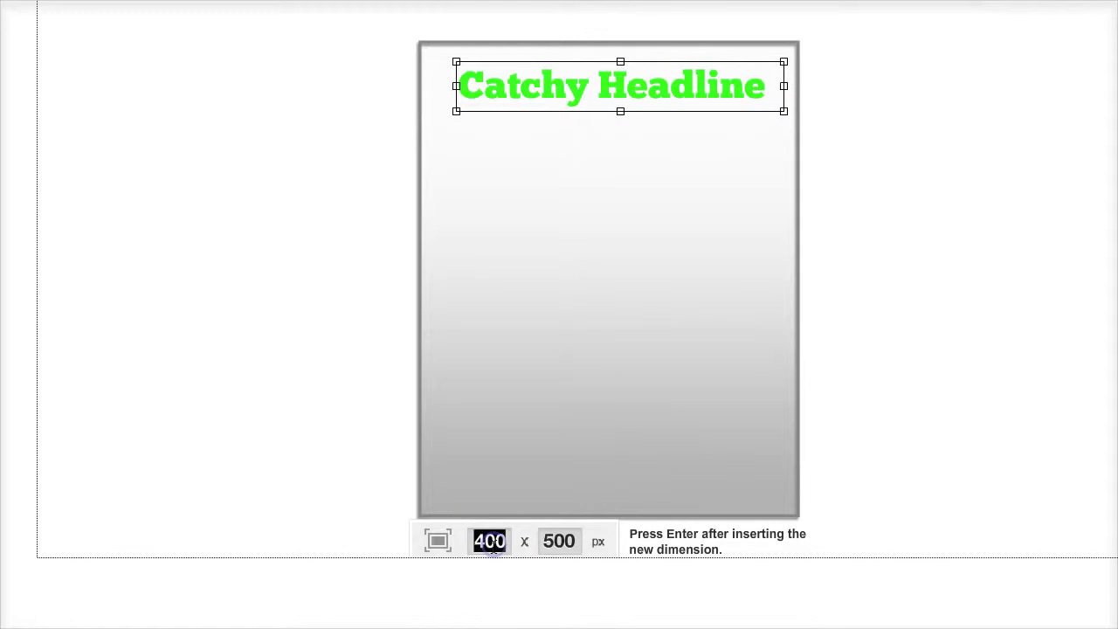
text(900)
key(Tab)
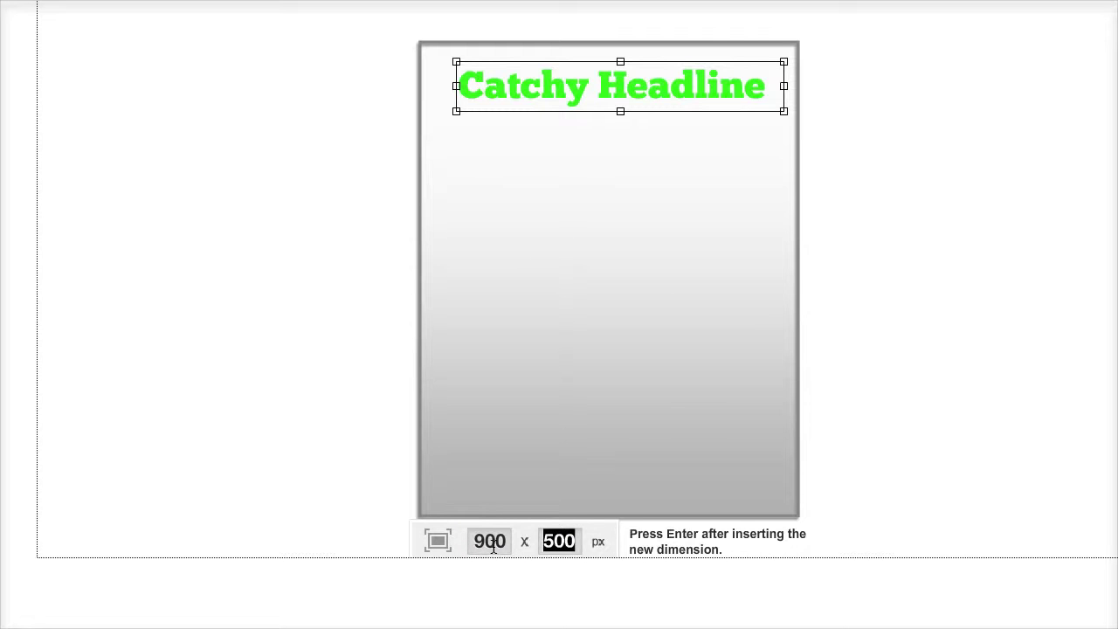
text(200)
key(Return)
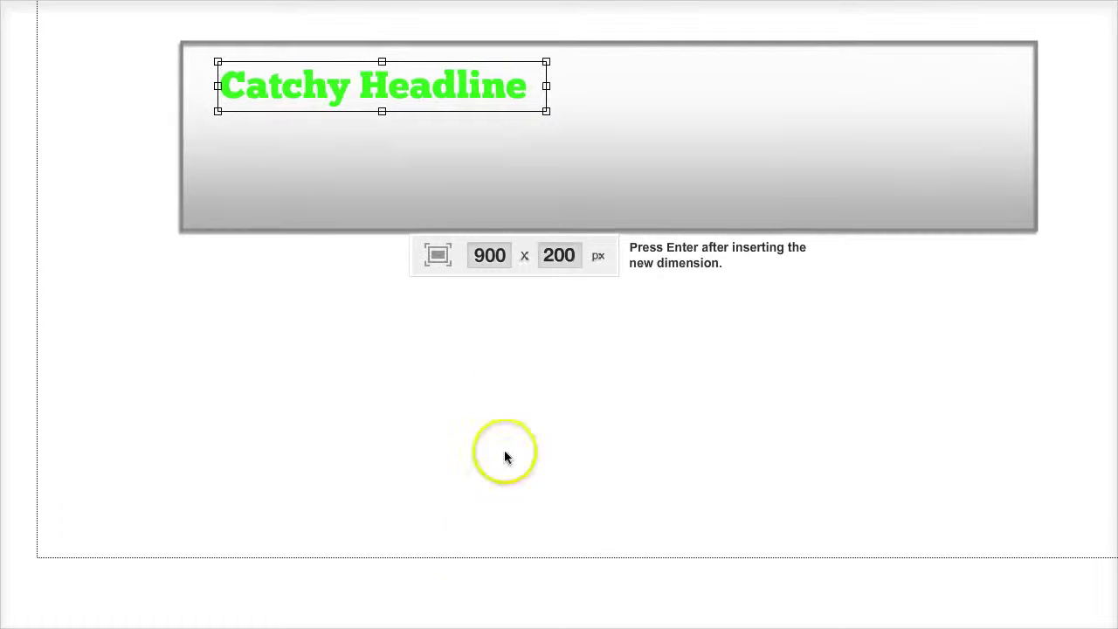
scroll(524, 370, up, 5)
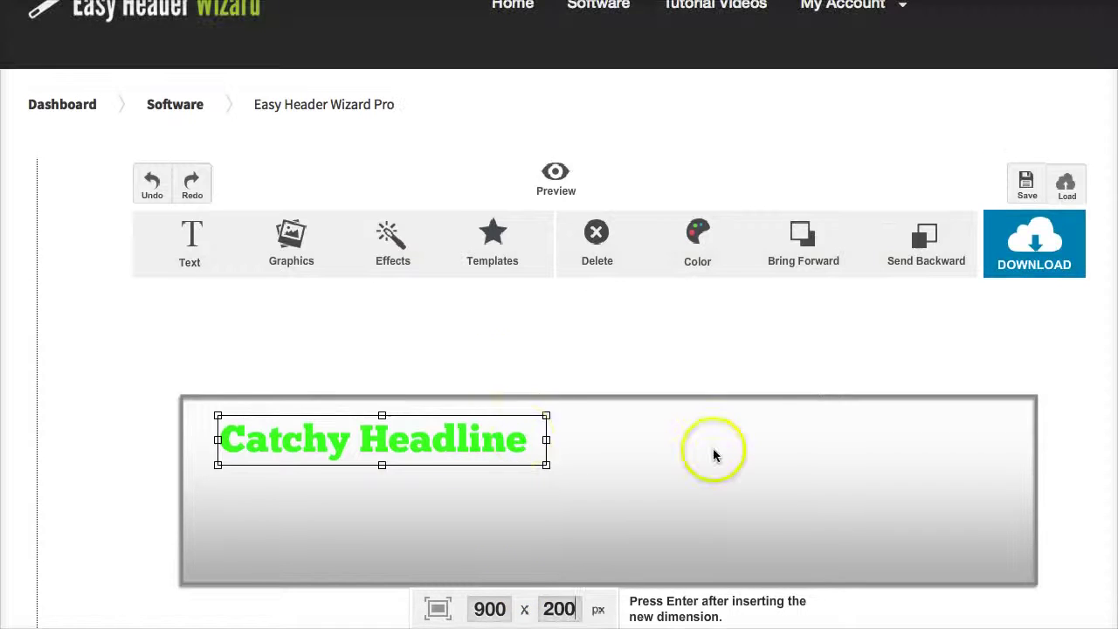
- Insert the darker green paper note graphic with two paper clips into the header
click(743, 463)
click(295, 254)
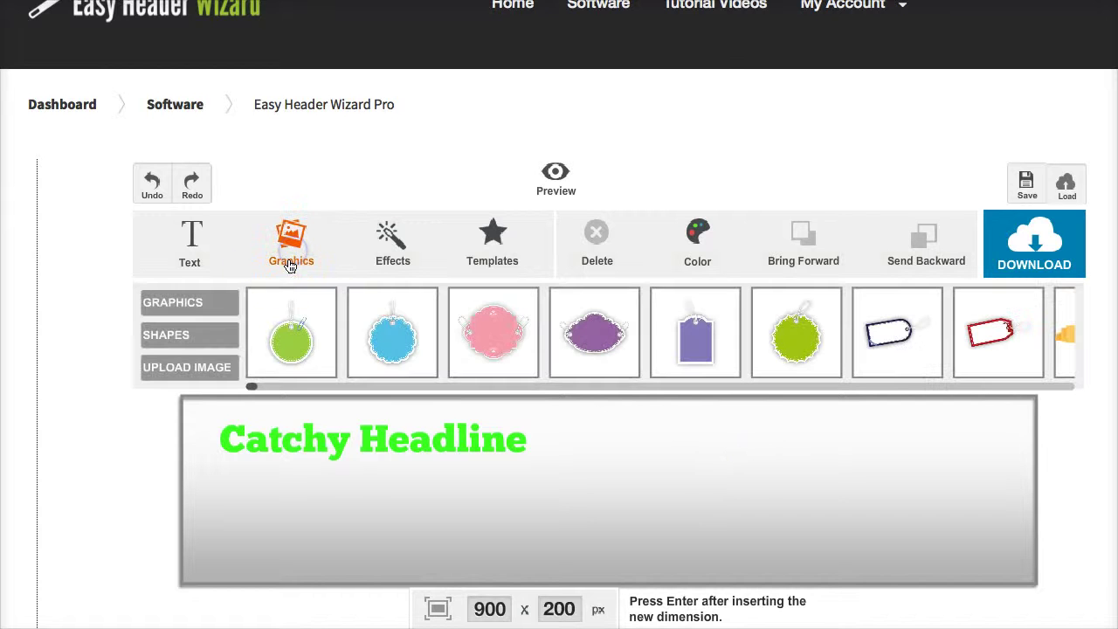
drag(293, 345, 298, 383)
drag(253, 387, 307, 388)
click(699, 325)
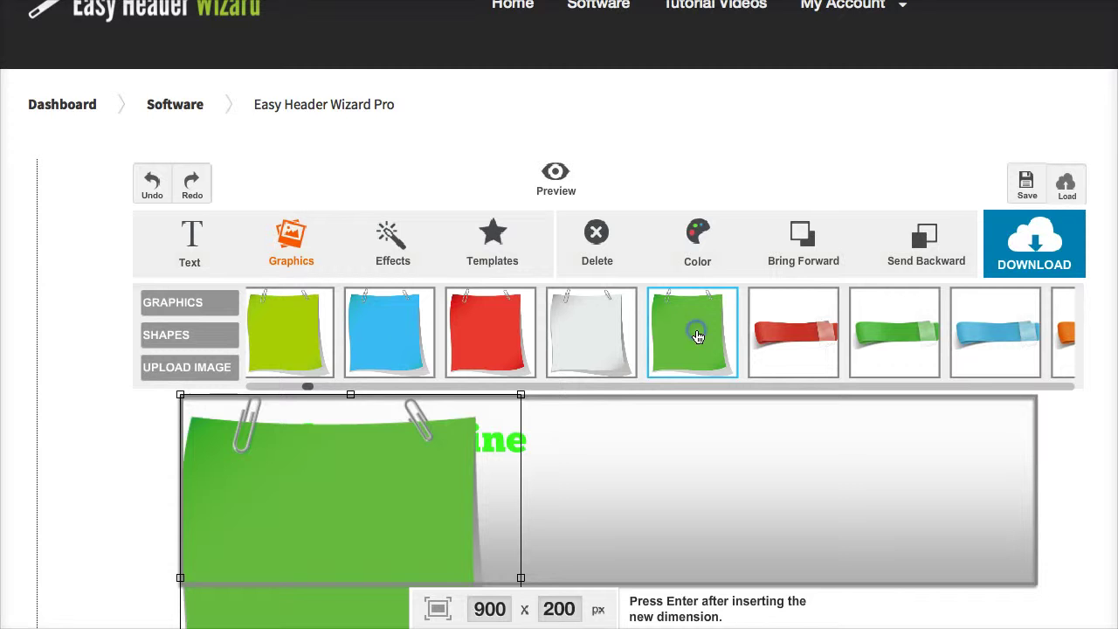
- Shrink the green note to fit the canvas height, place it near the canvas's right end and rotate it about 30° clockwise
drag(388, 515, 853, 413)
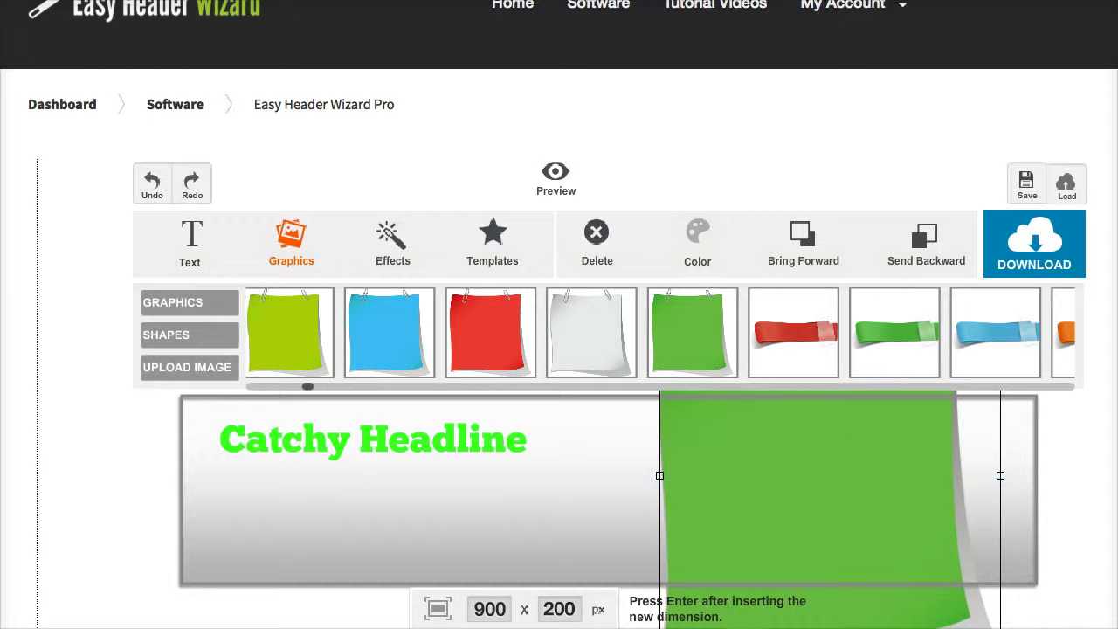
drag(661, 625, 705, 564)
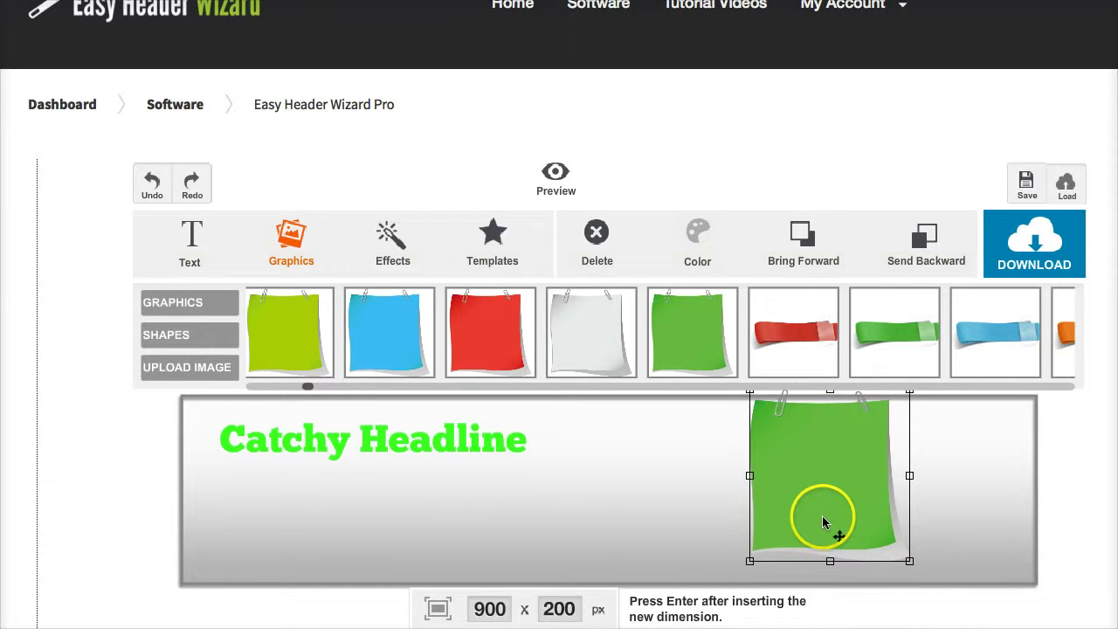
drag(823, 523, 846, 541)
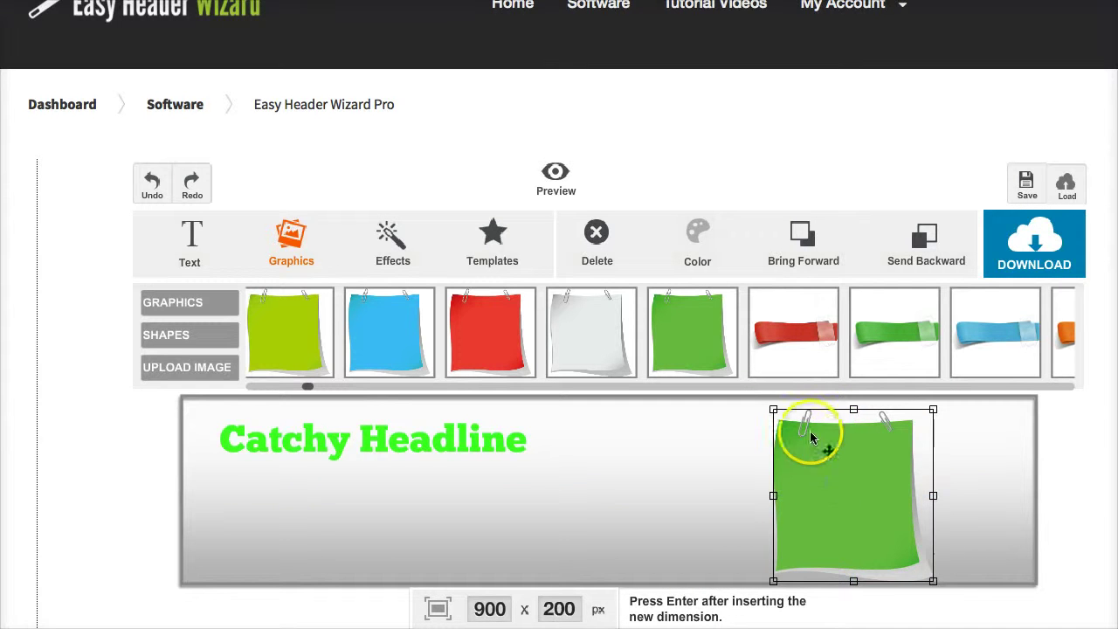
drag(773, 408, 830, 426)
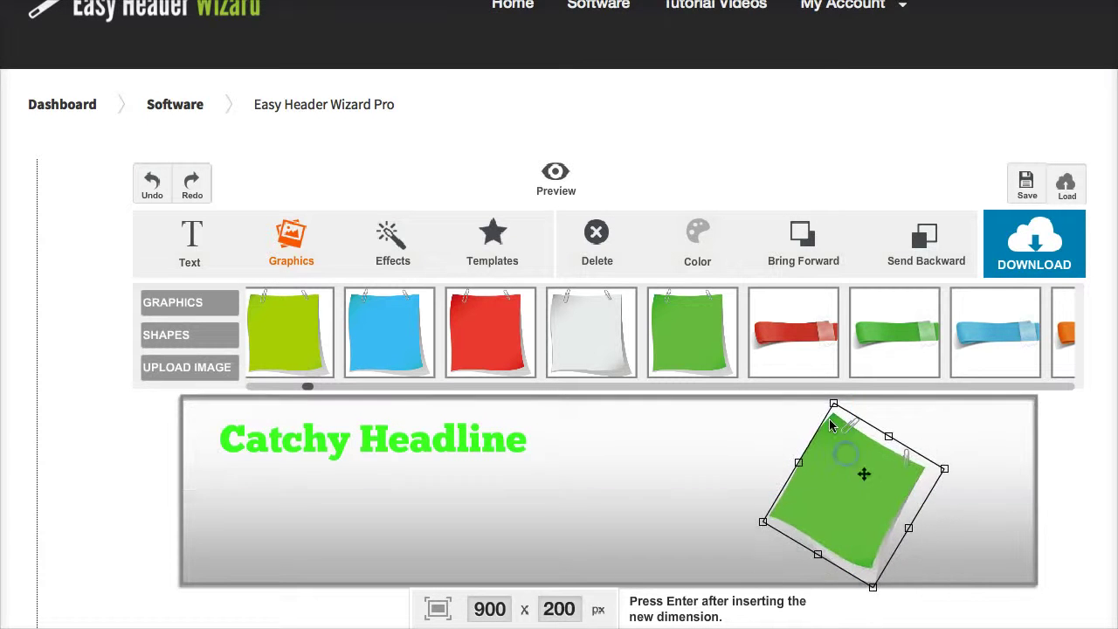
- Add the red taped ribbon graphic below the headline and insert the yellow "Under Construction" sign
click(799, 345)
drag(412, 471, 600, 536)
drag(308, 390, 587, 387)
click(577, 327)
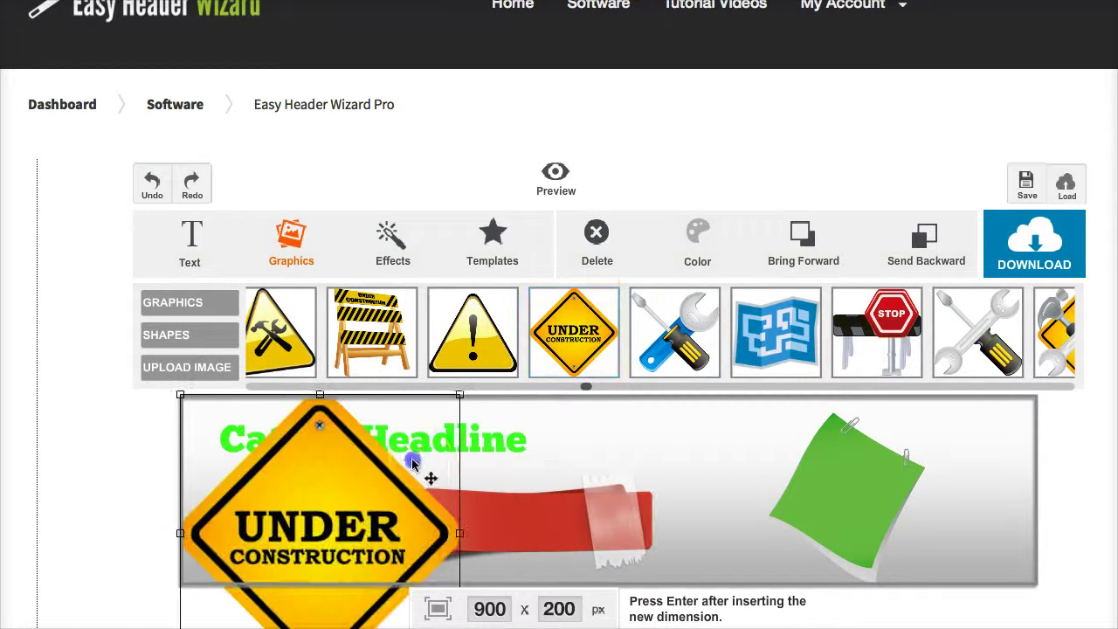
- Shrink the "Under Construction" sign to fit the canvas height and place it between the red ribbon and the green note
drag(429, 474, 594, 474)
drag(755, 454, 802, 518)
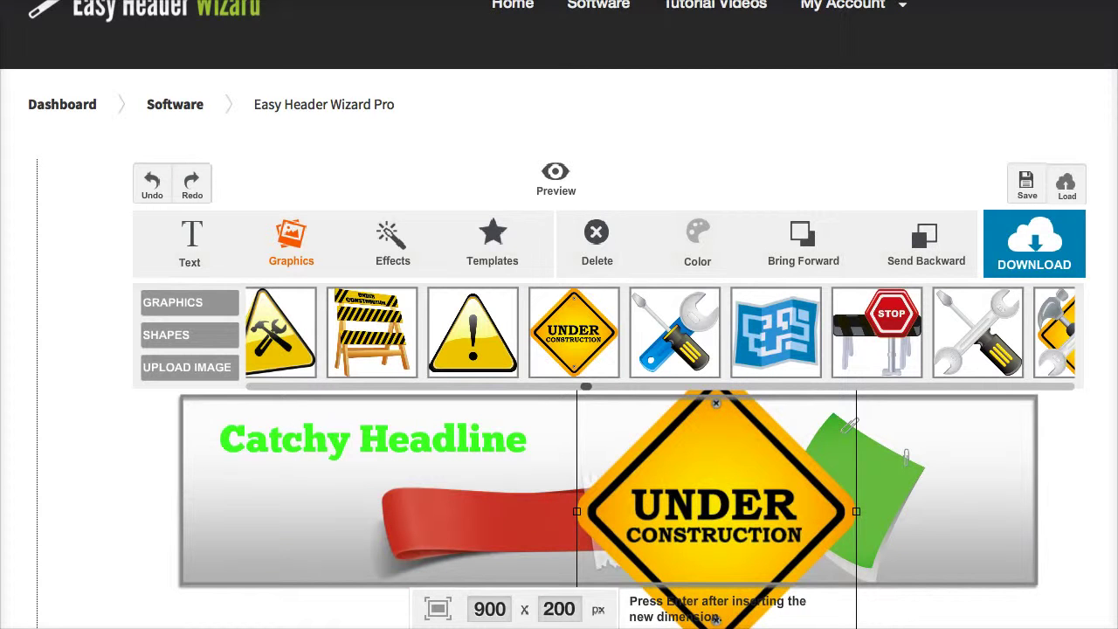
drag(856, 627, 837, 587)
drag(762, 500, 764, 471)
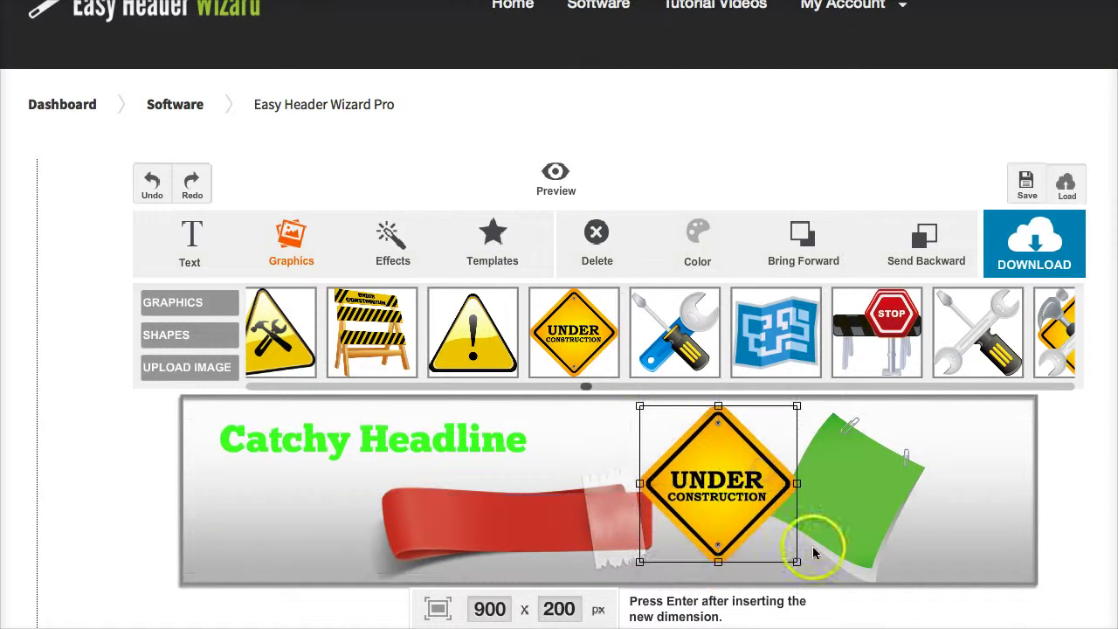
- Insert a square shape and stretch it into a long horizontal bar just below the headline
click(200, 335)
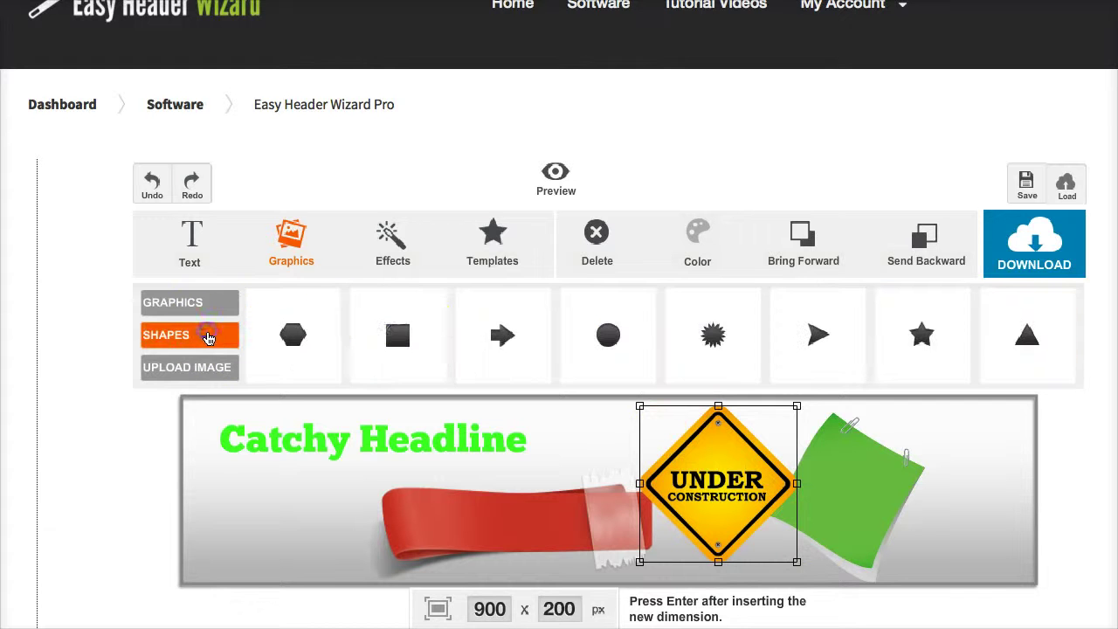
click(390, 332)
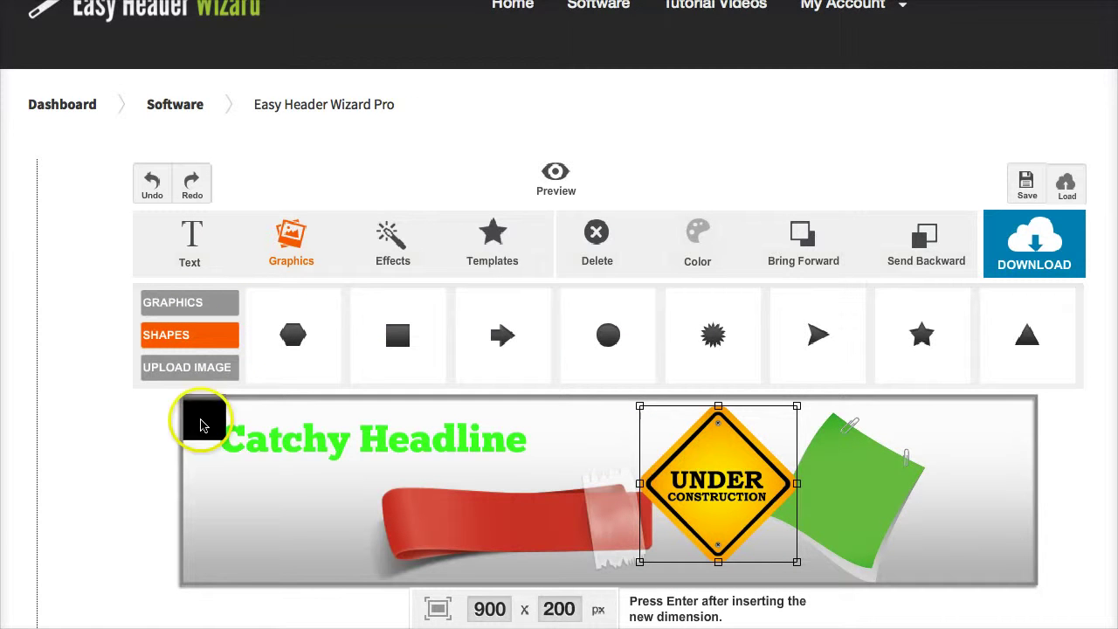
drag(206, 420, 441, 491)
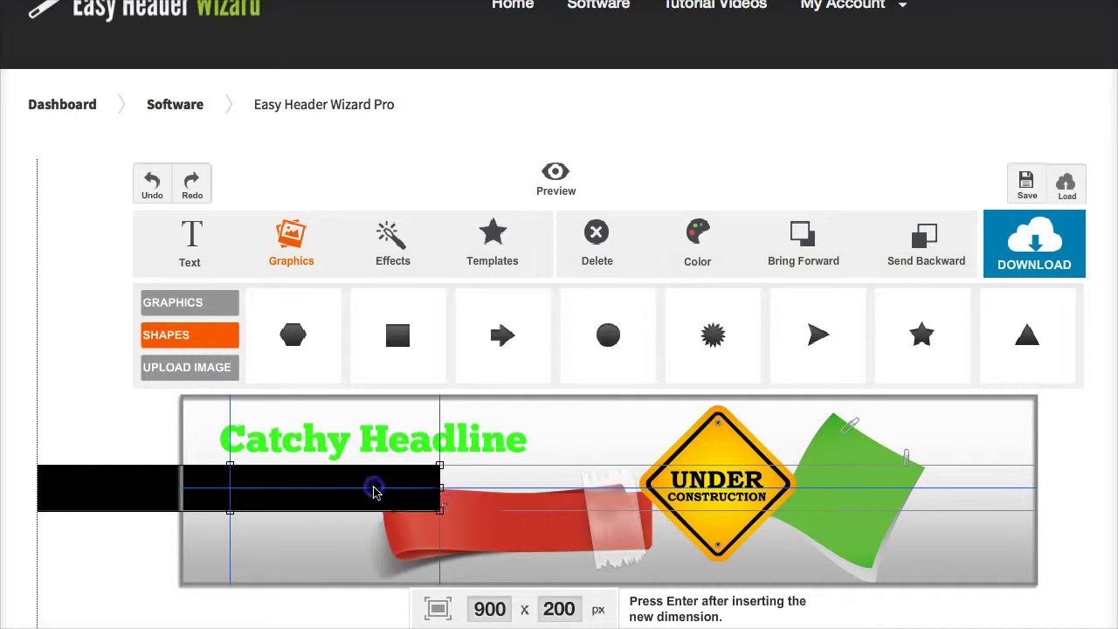
- Change the black bar's fill to a light orange-yellow
click(727, 251)
drag(721, 282, 744, 301)
click(431, 393)
- Widen and thicken the yellow bar so that it spans the full canvas width across its middle
drag(360, 506, 645, 492)
drag(311, 492, 97, 491)
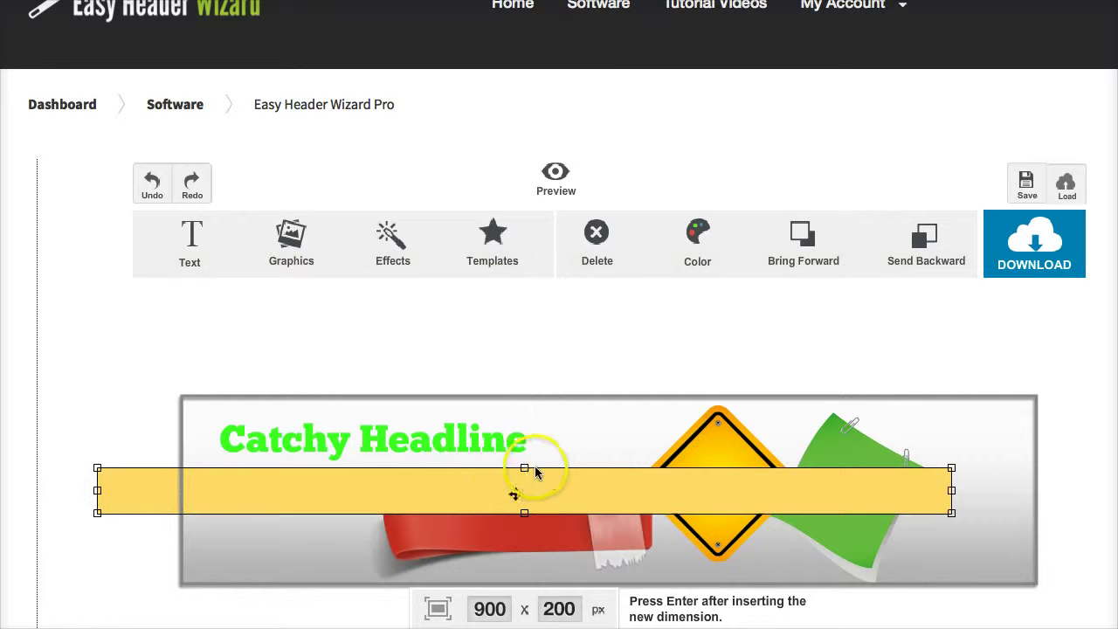
drag(524, 471, 524, 441)
drag(451, 486, 622, 491)
drag(304, 493, 137, 494)
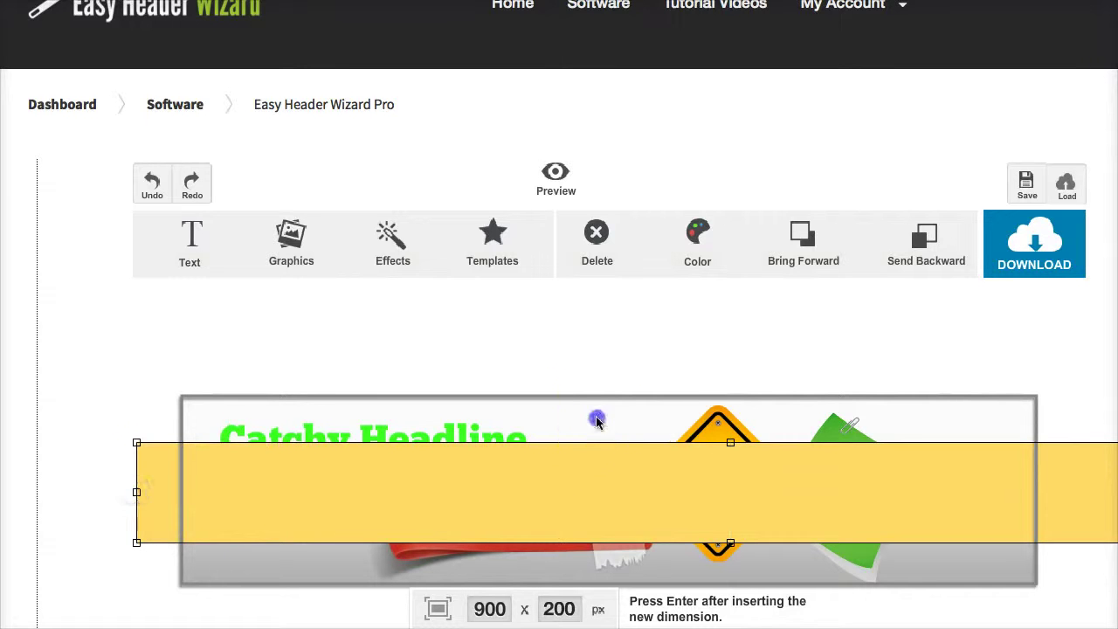
- Set the canvas background colour to a deep blue
click(596, 421)
click(703, 240)
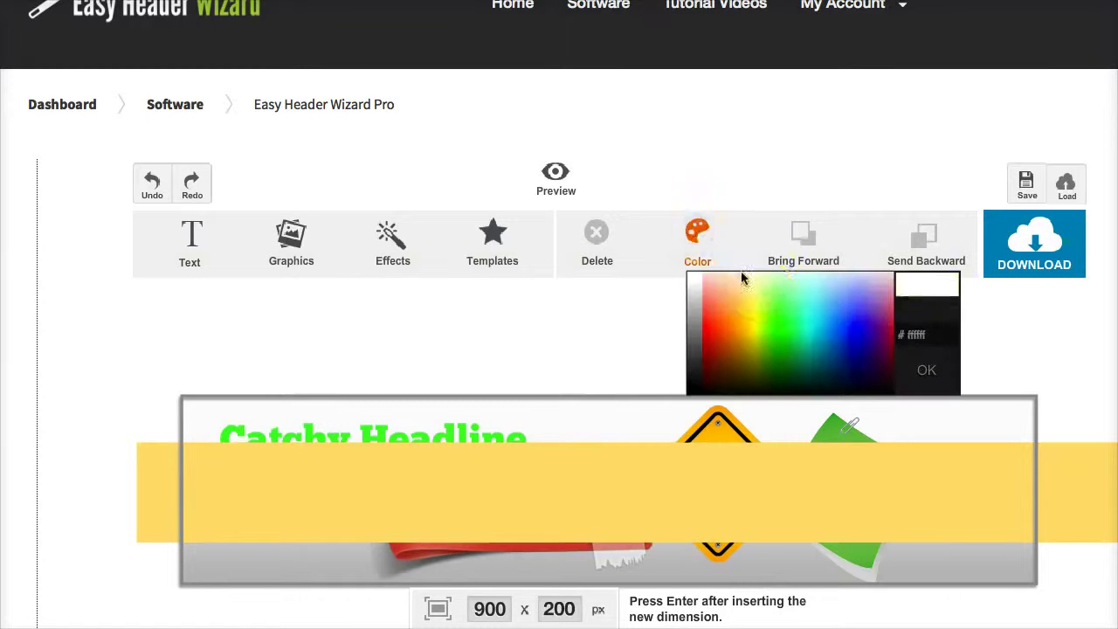
drag(742, 278, 856, 332)
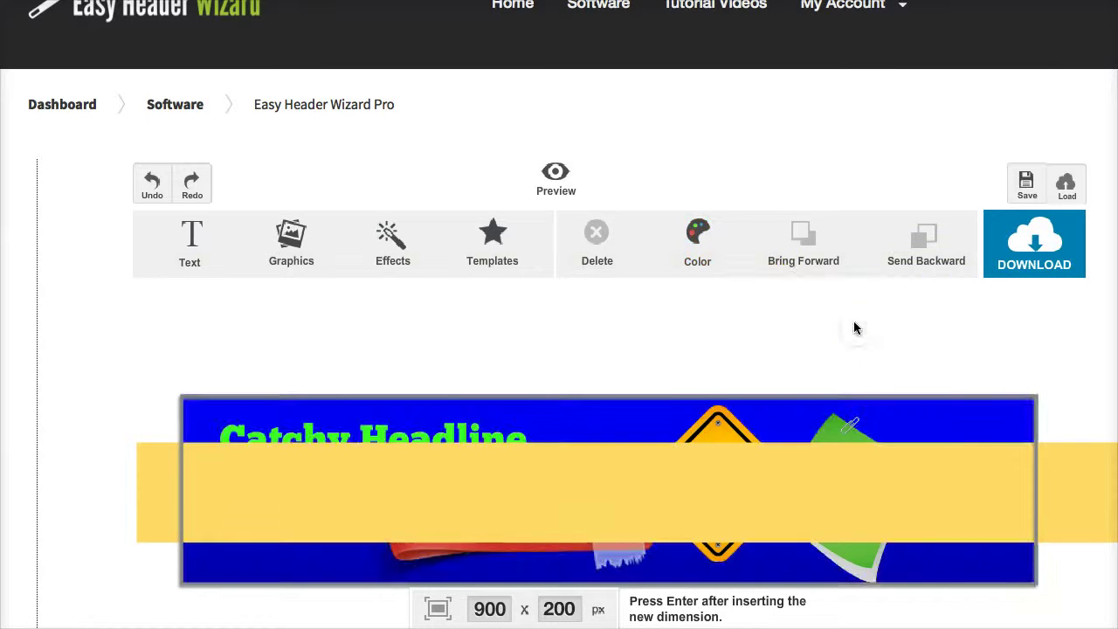
- Shift the yellow bar slightly to the left and send it backward behind the ribbon, sign and note graphics
drag(750, 501, 734, 489)
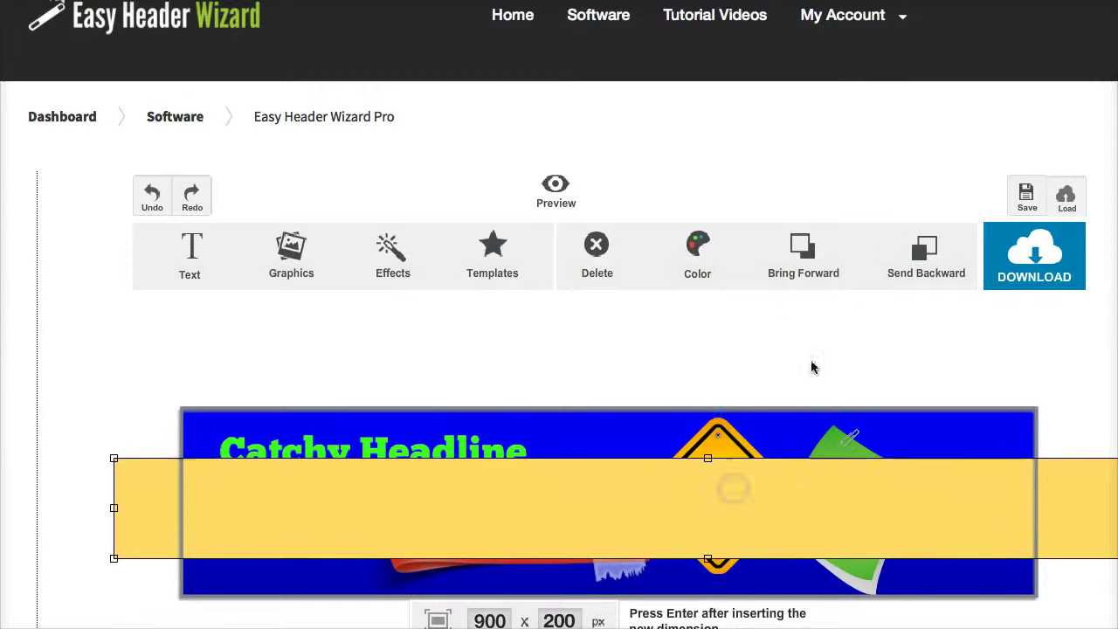
click(911, 262)
click(911, 262)
click(911, 262)
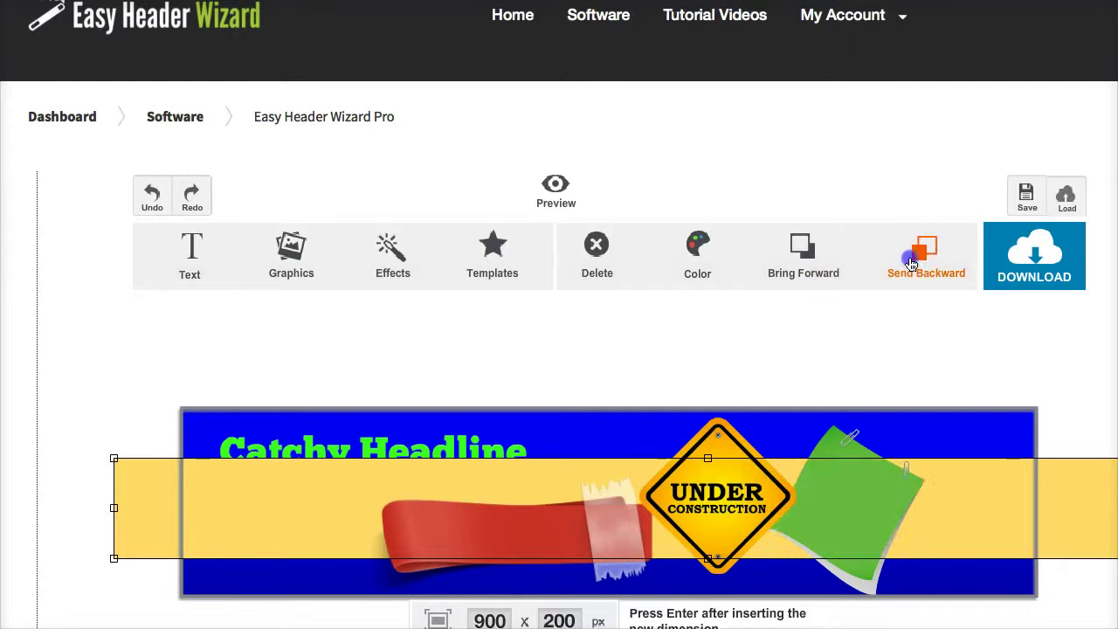
- Bring the yellow bar forward again, and send it backward until it lies behind the graphics and the headline
click(801, 267)
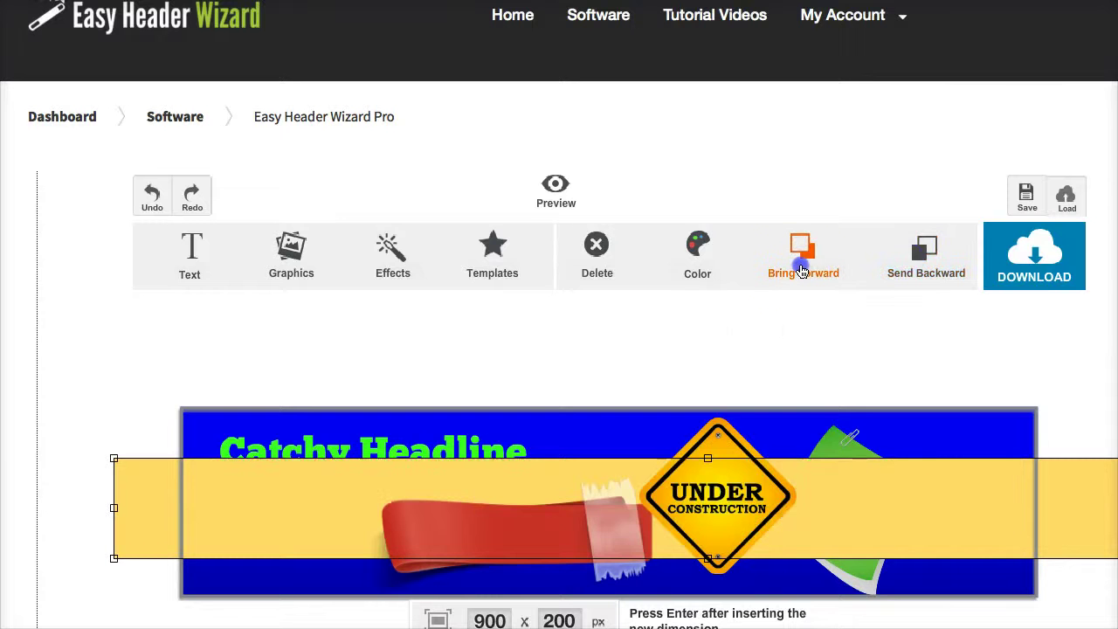
click(801, 267)
click(801, 268)
click(928, 266)
click(931, 266)
click(934, 266)
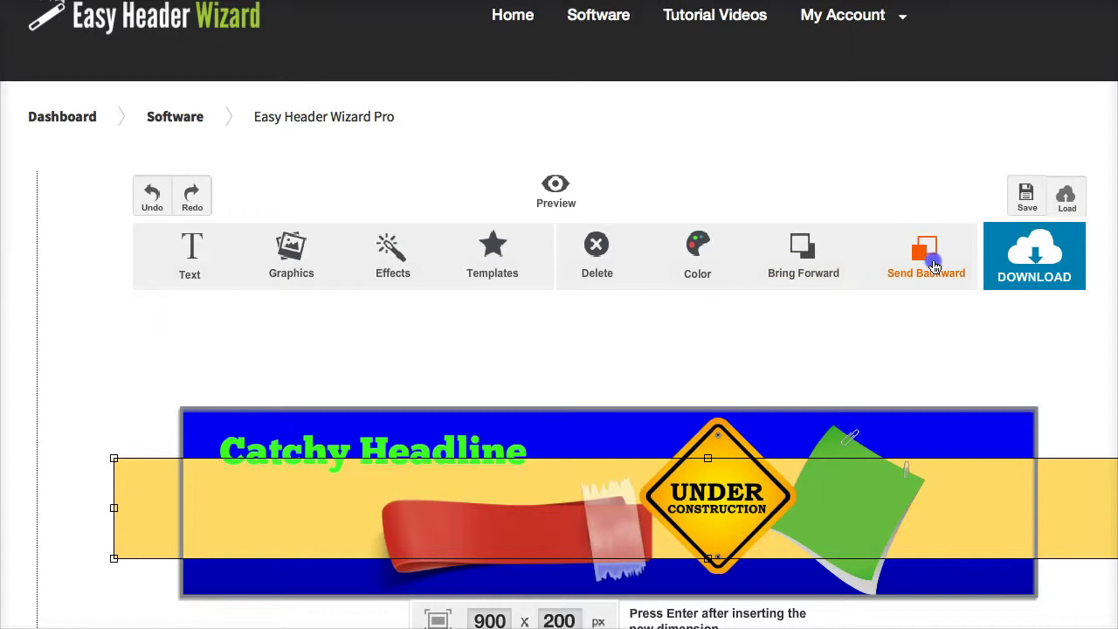
- Try the gradient and horizontal-line patterns on the background, and apply the small grid pattern
click(284, 260)
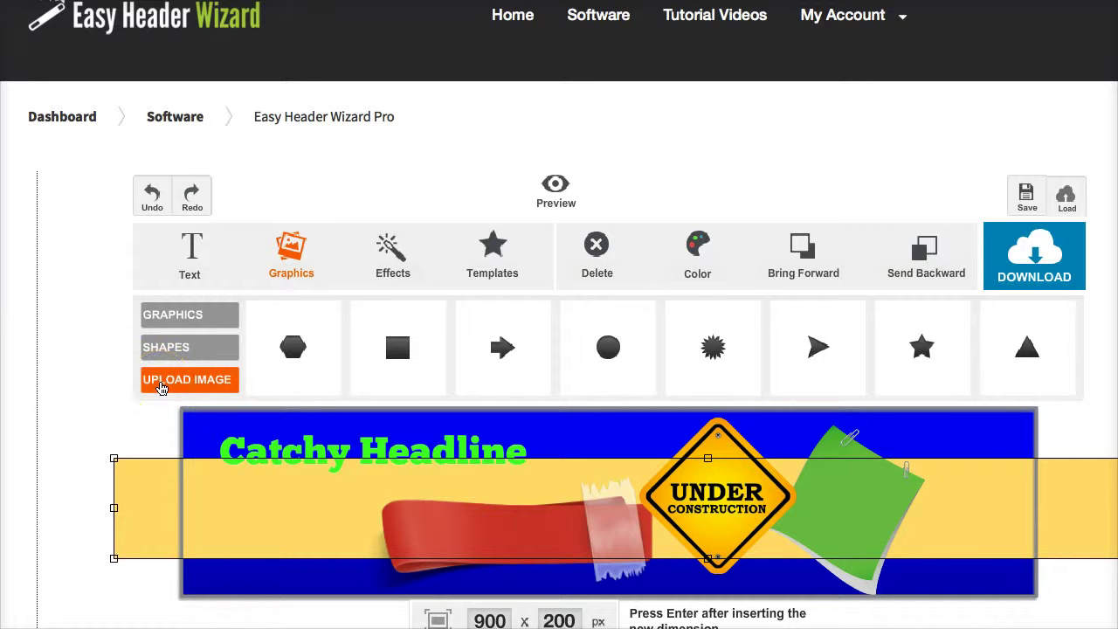
click(392, 251)
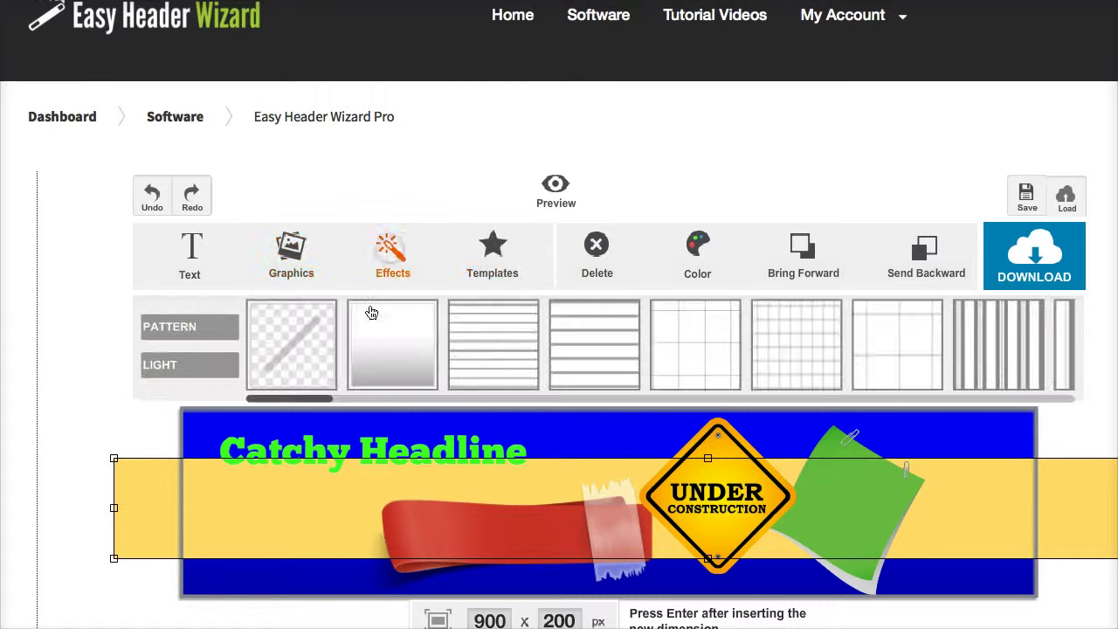
click(398, 360)
click(503, 335)
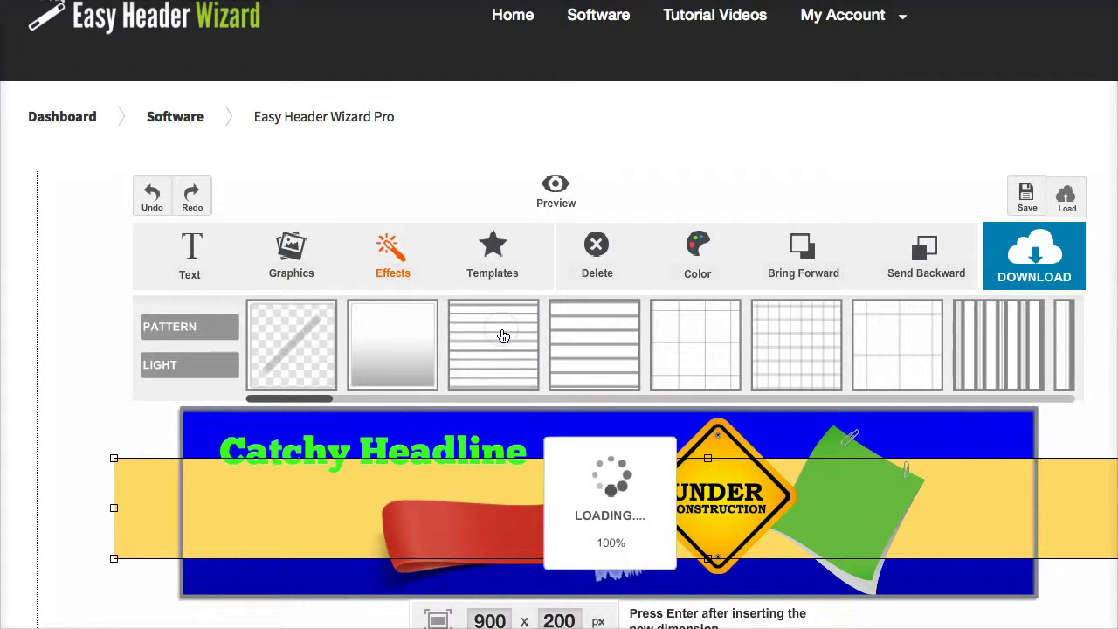
click(798, 334)
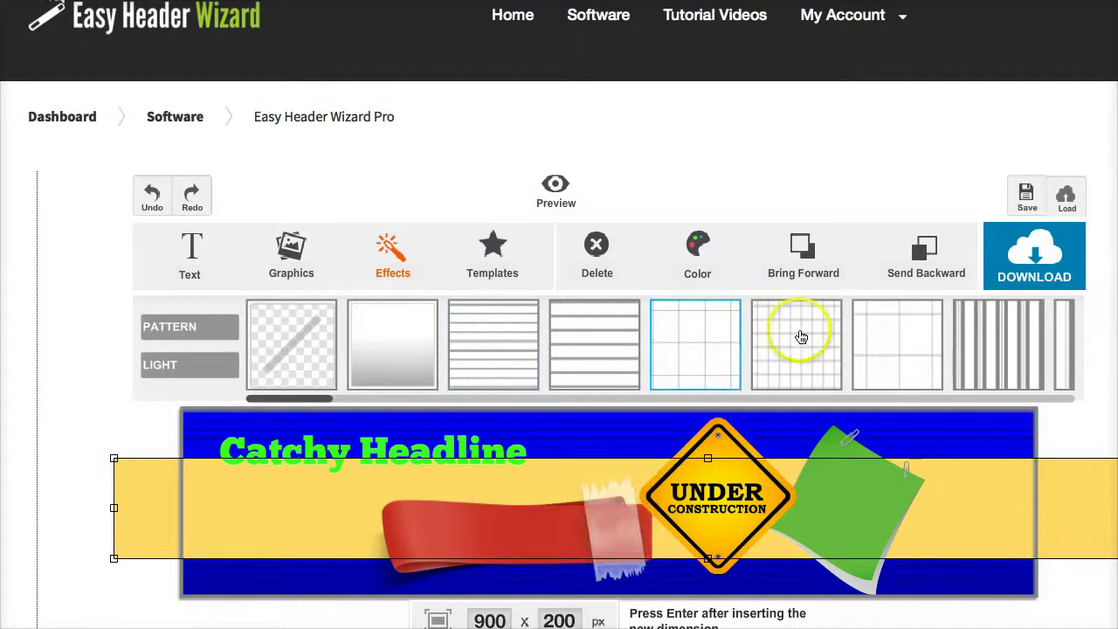
- Deselect the bar and change the canvas background to a lighter blue
click(581, 437)
click(704, 252)
click(865, 324)
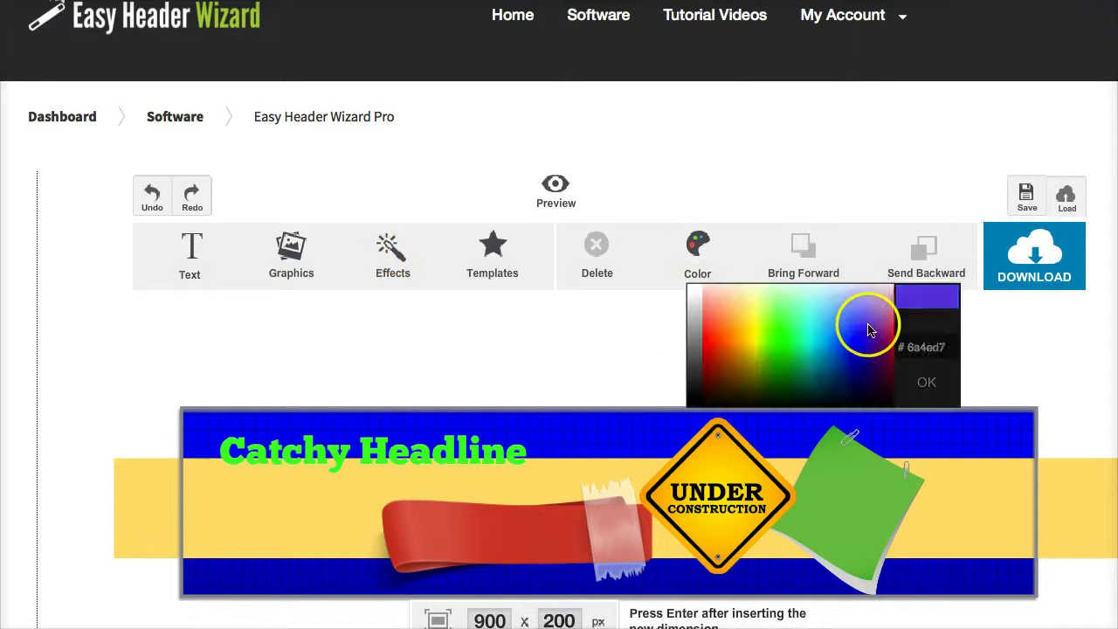
click(856, 317)
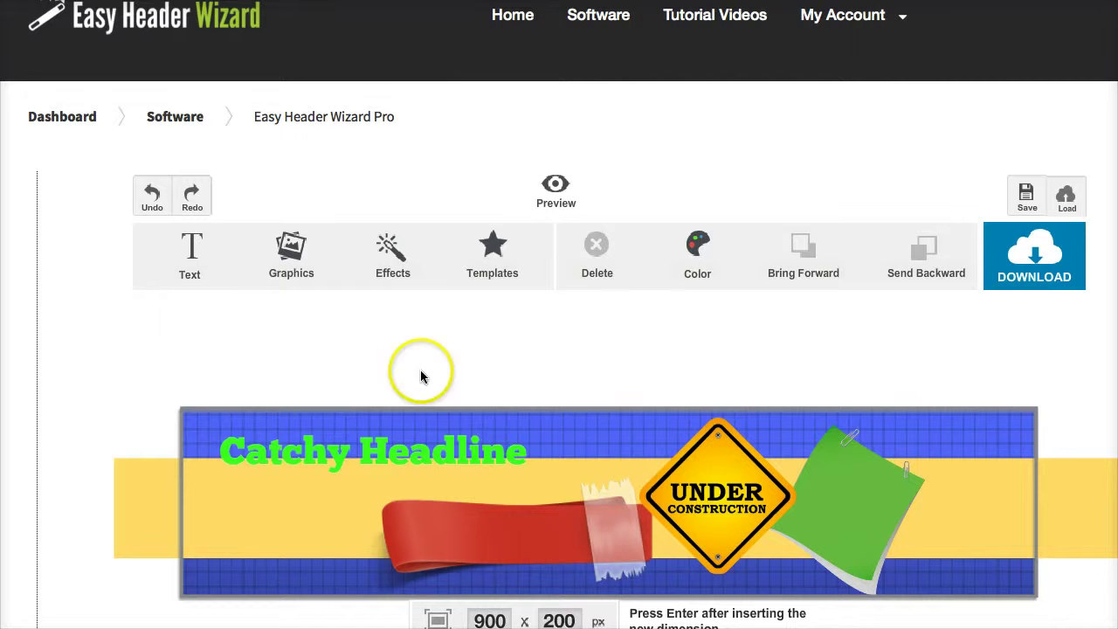
- Move the headline down onto the yellow bar, undoing and redoing the move
drag(466, 456, 448, 490)
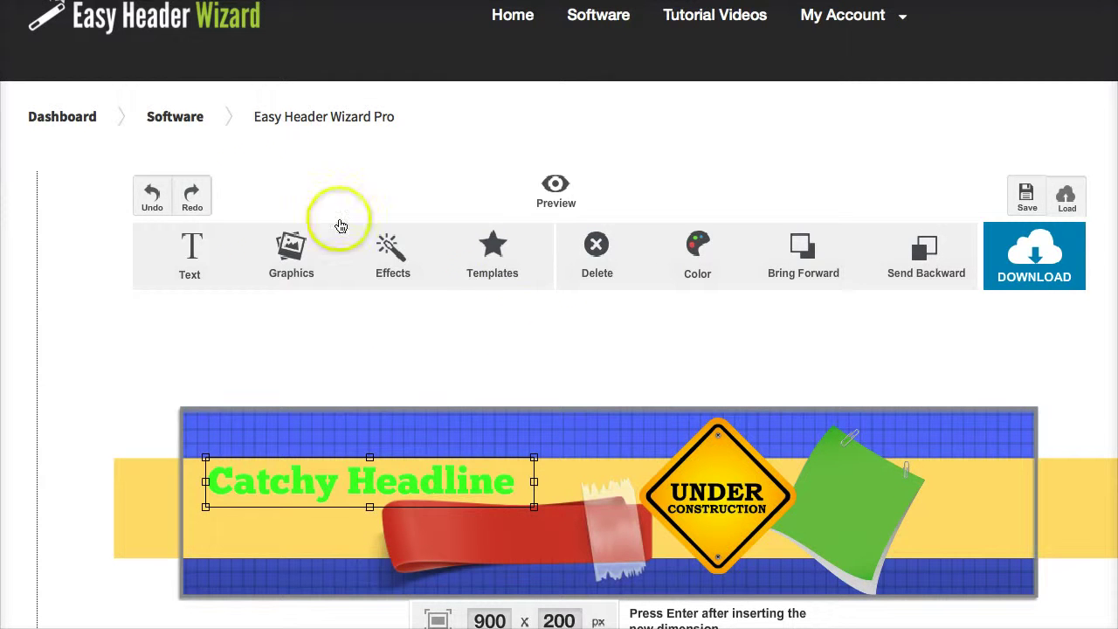
click(153, 199)
click(194, 196)
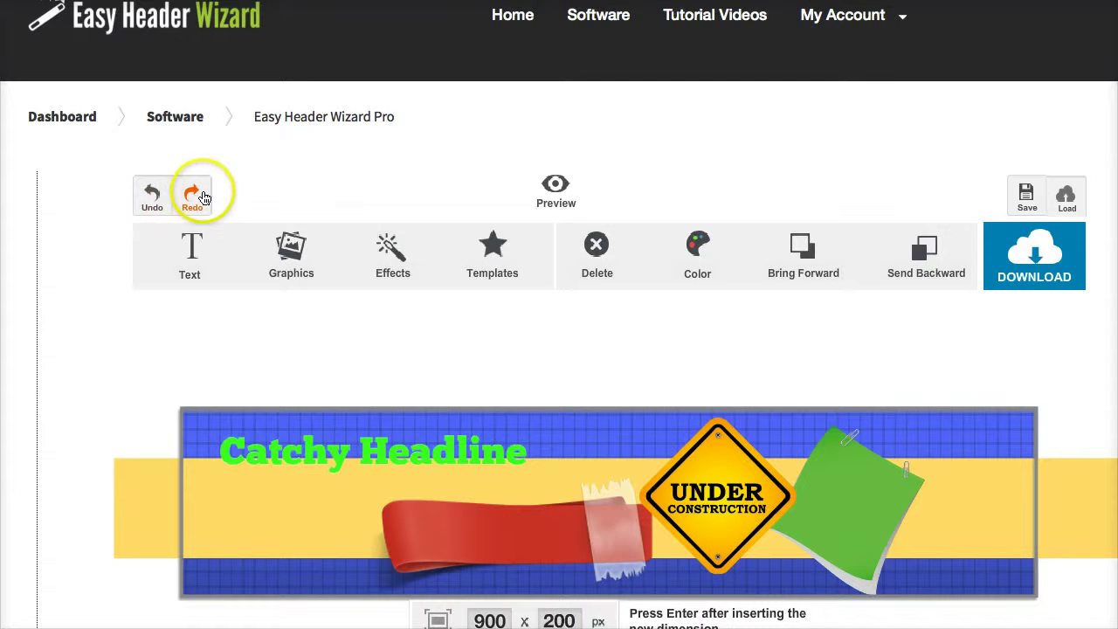
- Preview the header and display the available header templates
click(554, 192)
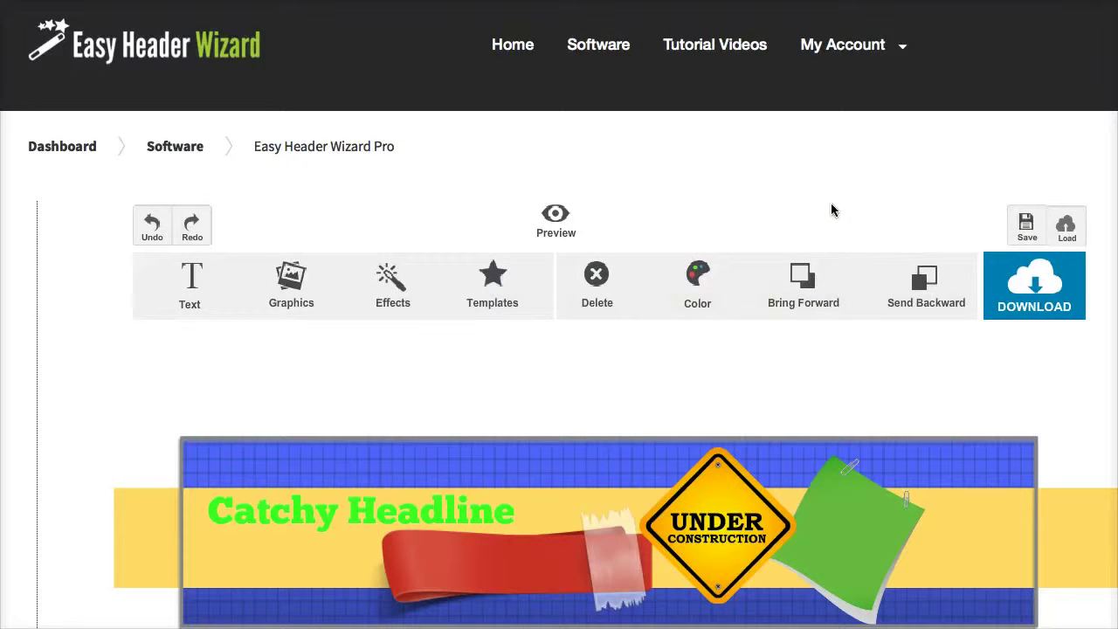
click(494, 291)
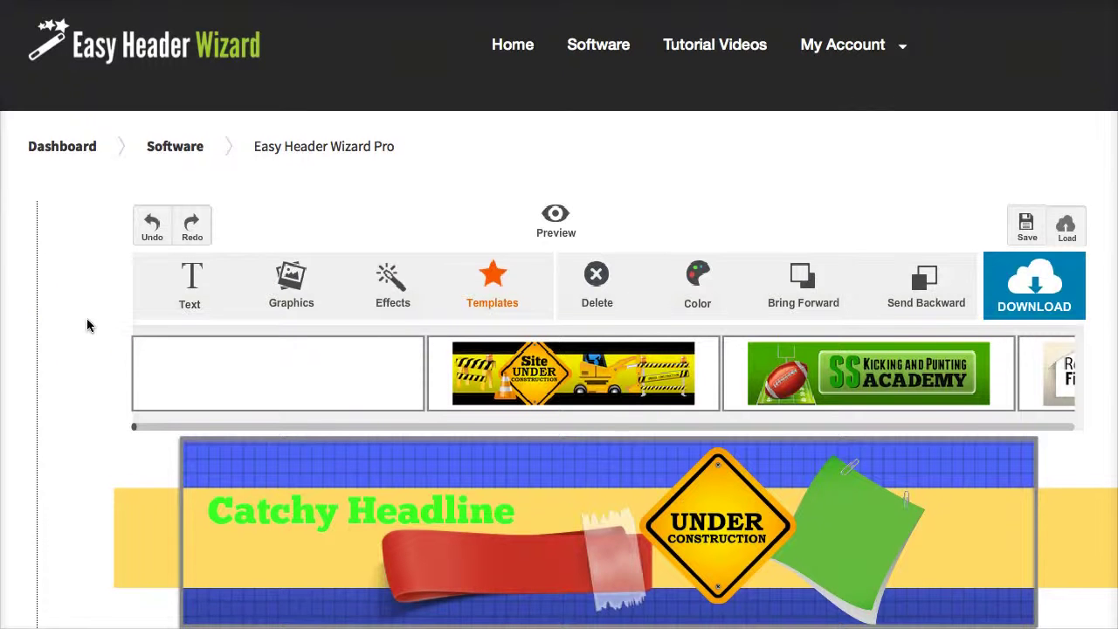
scroll(87, 325, down, 1)
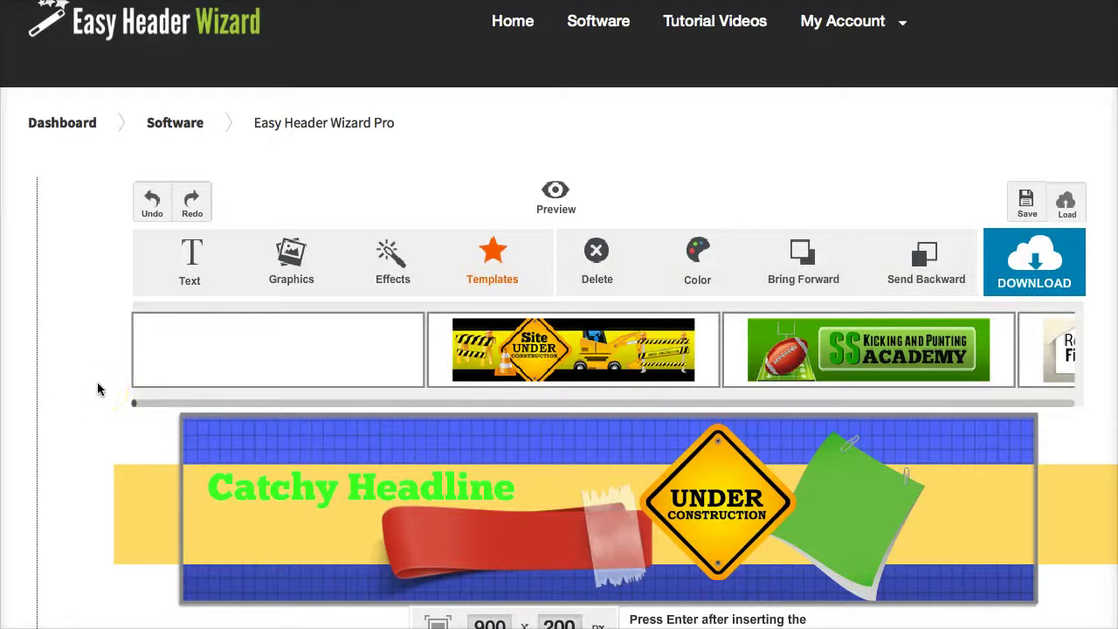
- Enlarge the "Catchy Headline" text by scaling it outward, and leave it selected
click(332, 485)
drag(525, 515, 559, 534)
click(467, 489)
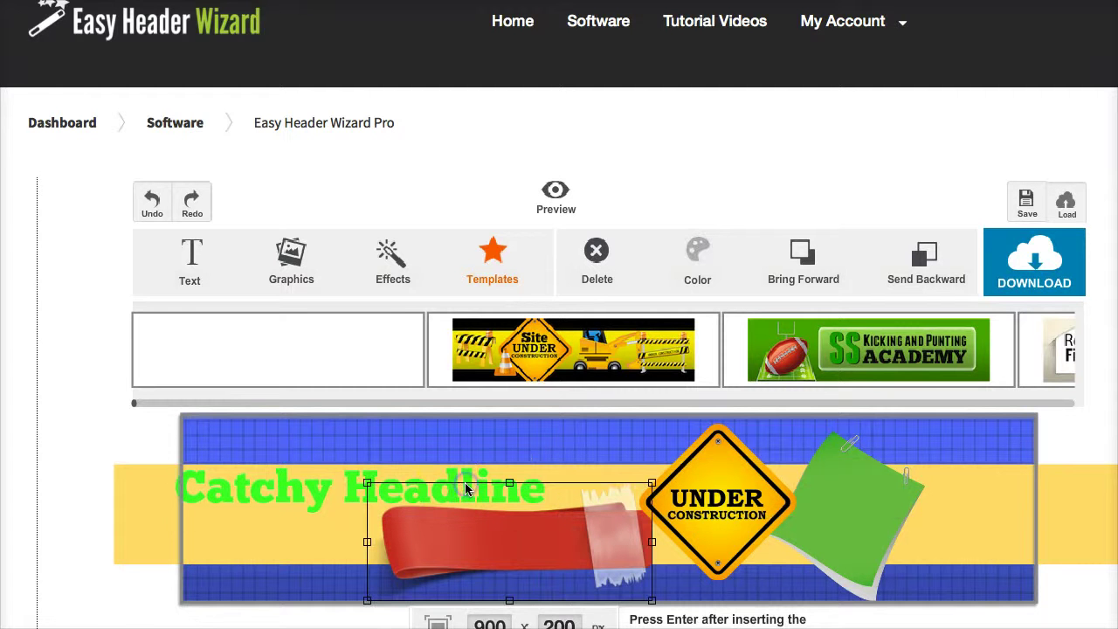
click(336, 485)
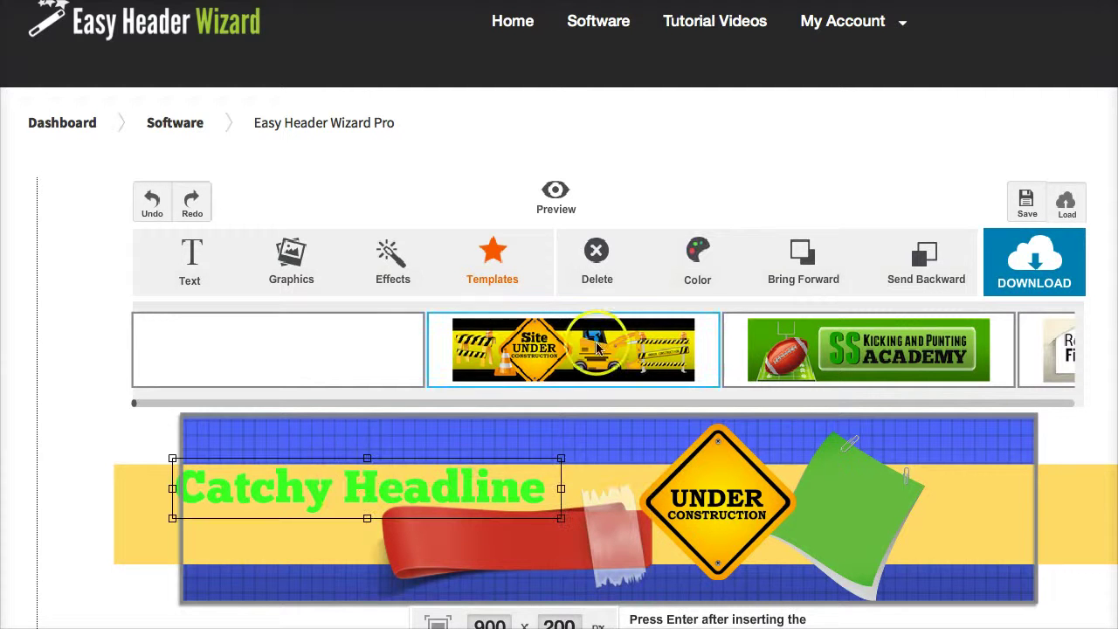
- Load the "Site Under Construction" template onto the canvas
click(599, 347)
click(564, 334)
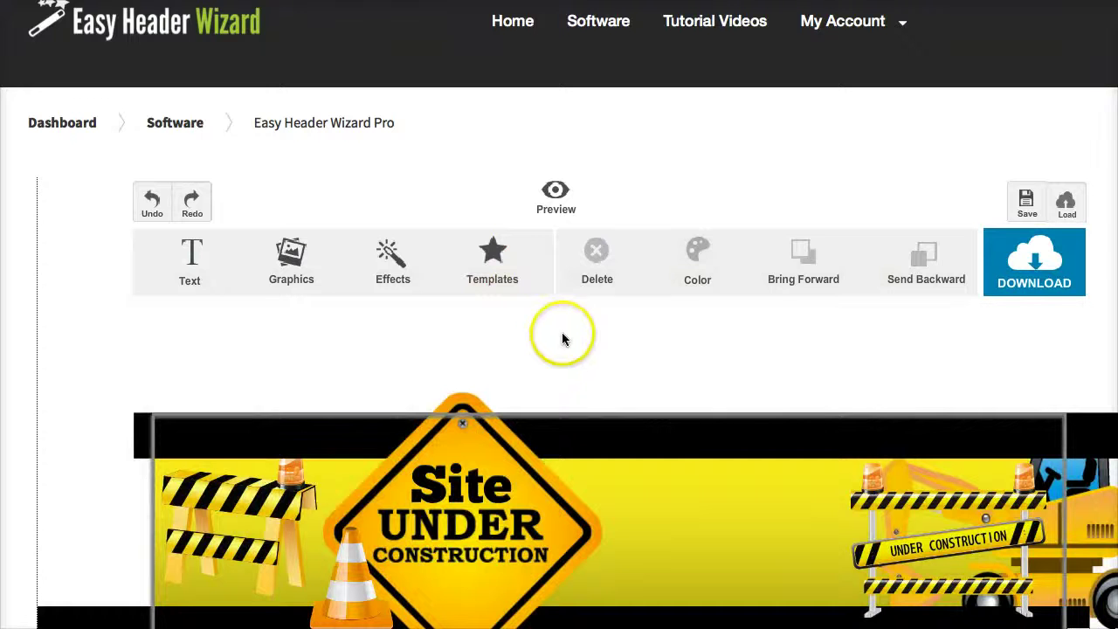
scroll(563, 339, down, 1)
scroll(562, 339, down, 1)
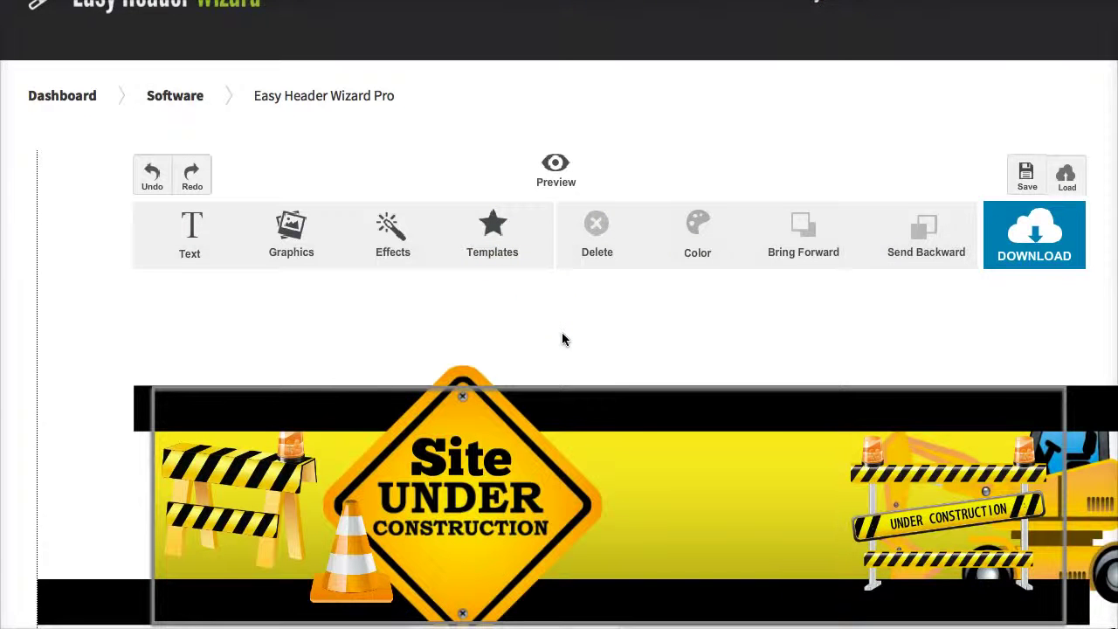
- Preview the "Site Under Construction" header
scroll(561, 339, down, 1)
scroll(562, 339, down, 1)
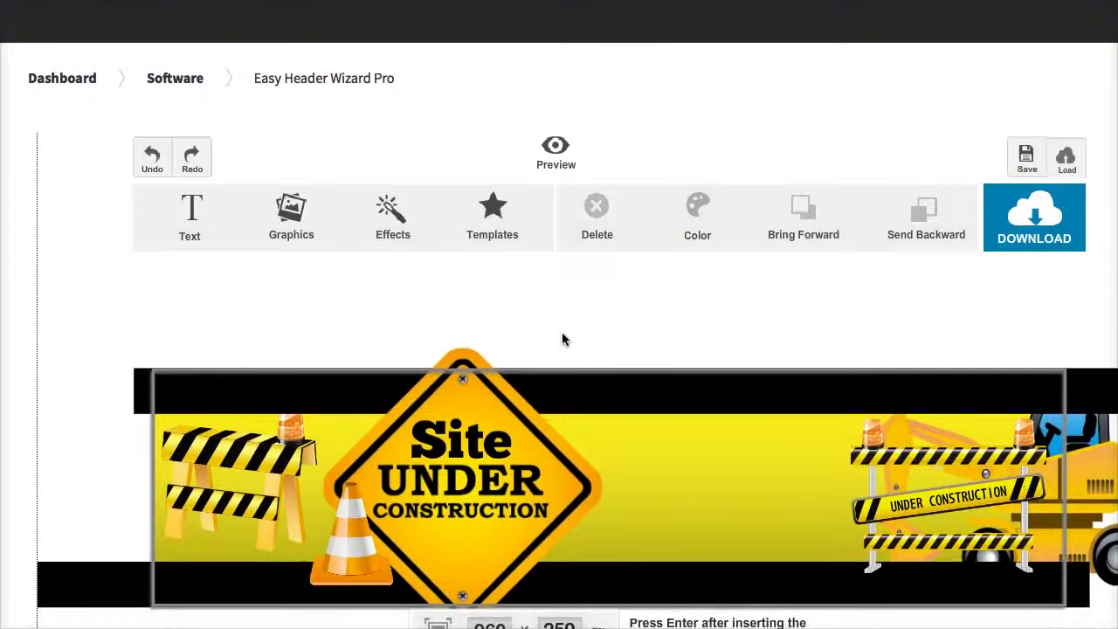
drag(561, 336, 557, 277)
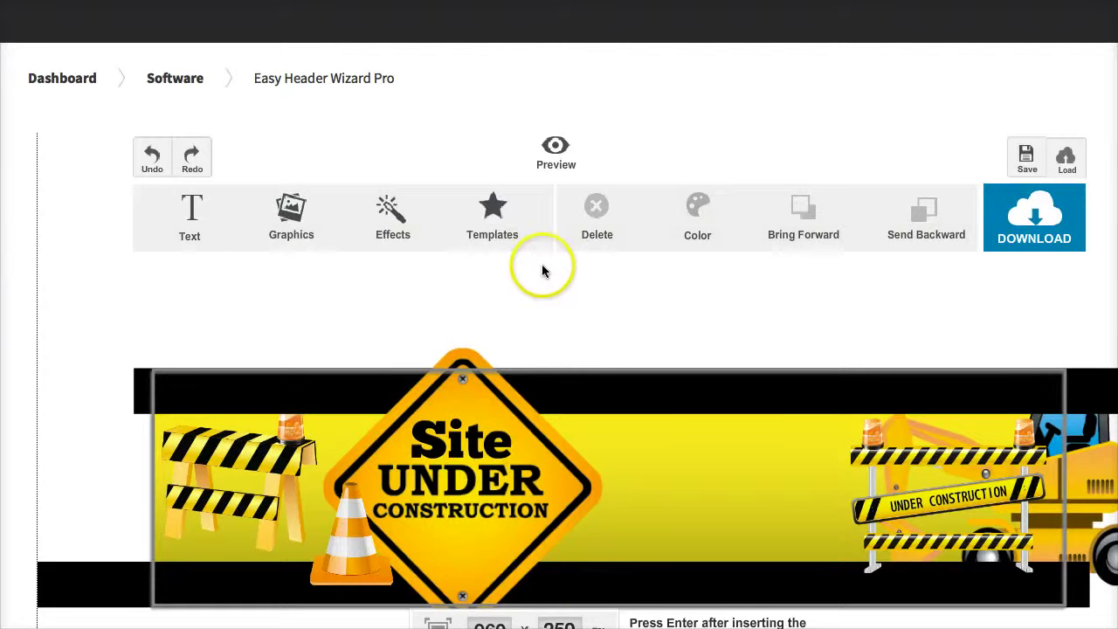
click(560, 155)
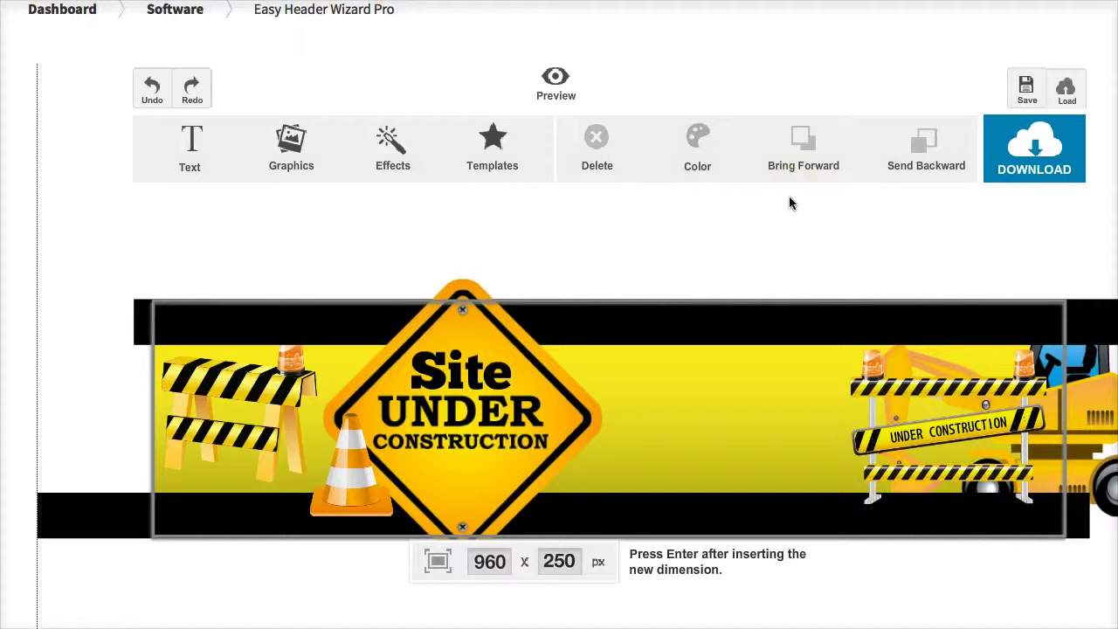
- Load the "Restaurant Finder" template onto the canvas
click(489, 171)
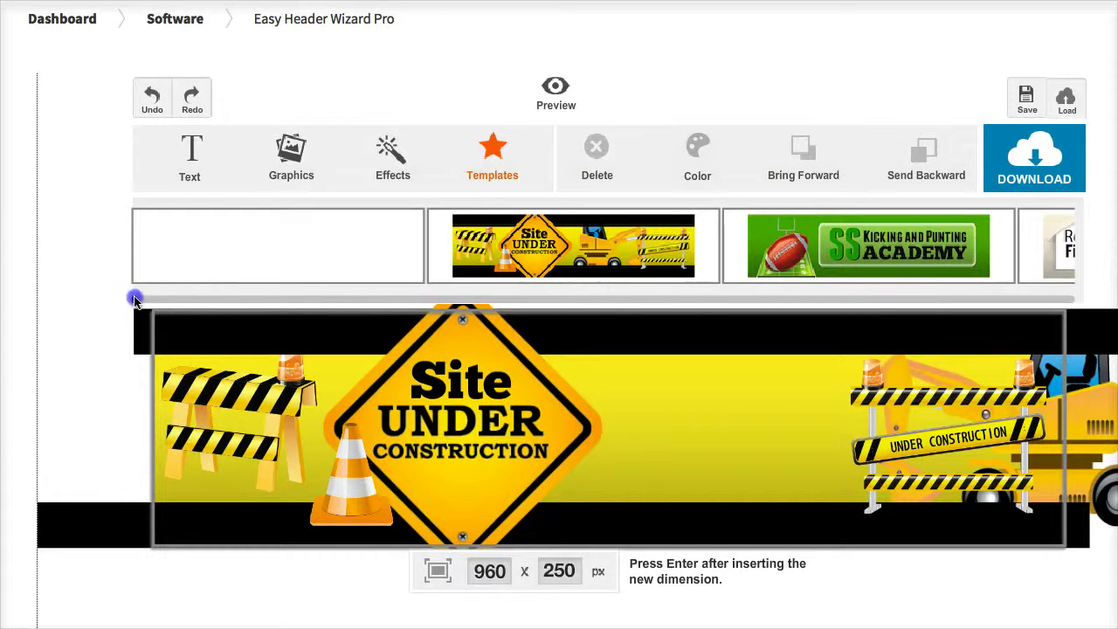
drag(135, 299, 146, 303)
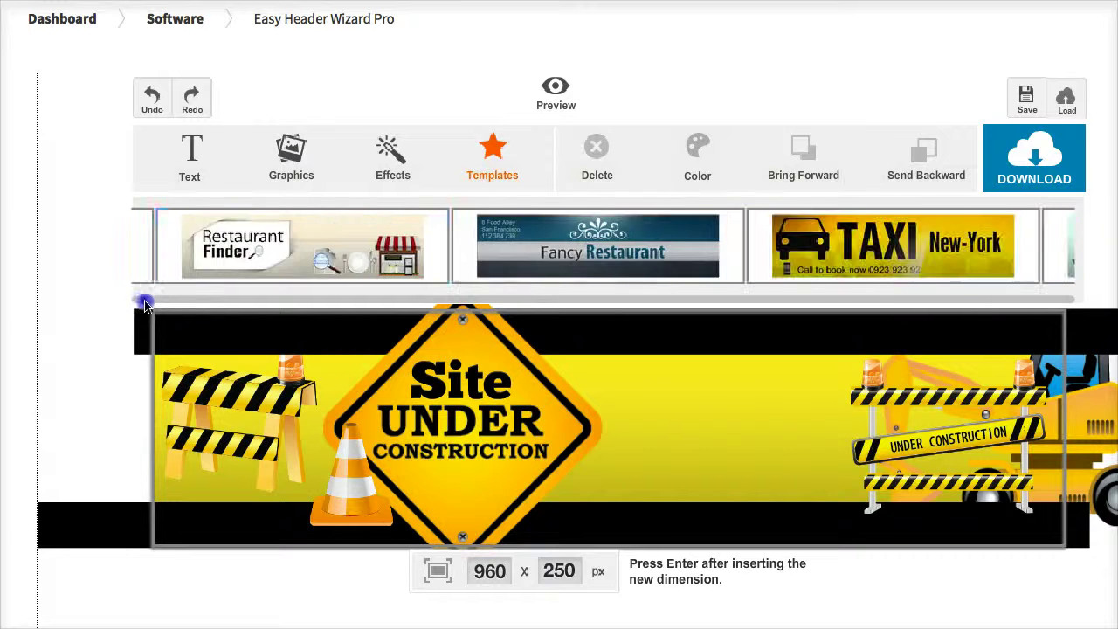
click(253, 249)
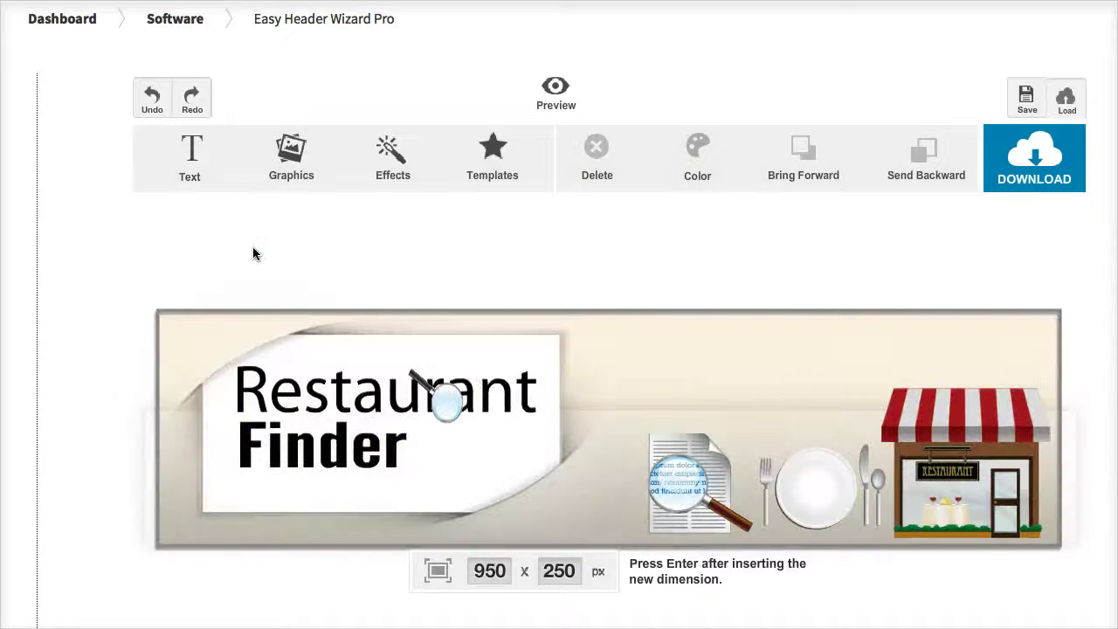
click(204, 257)
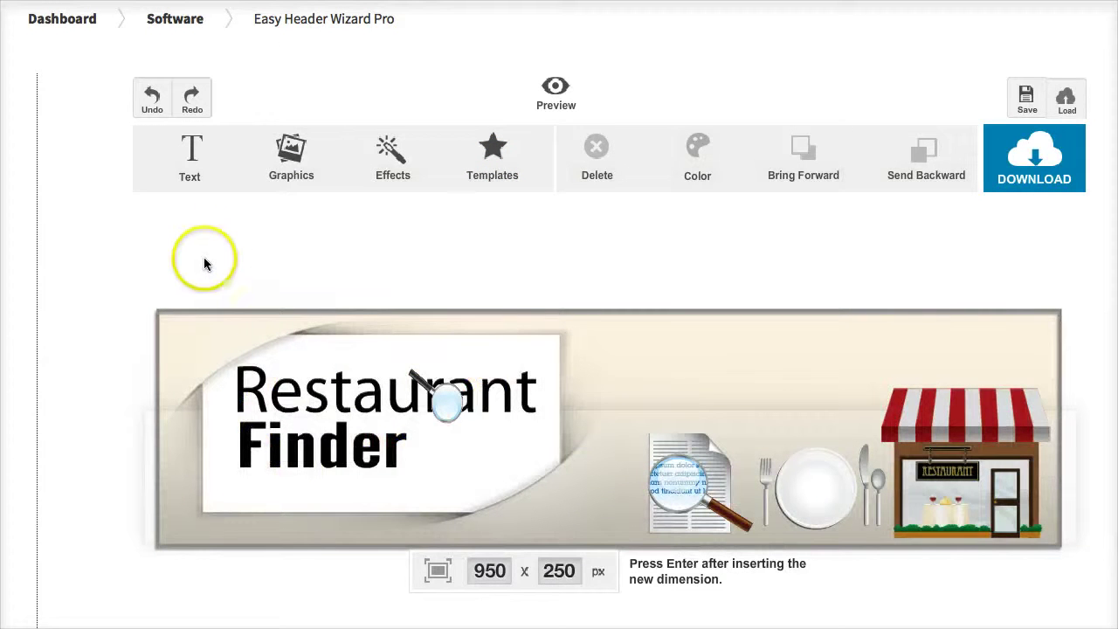
- Replace the header with the "NY Dental Clinic" template
click(503, 164)
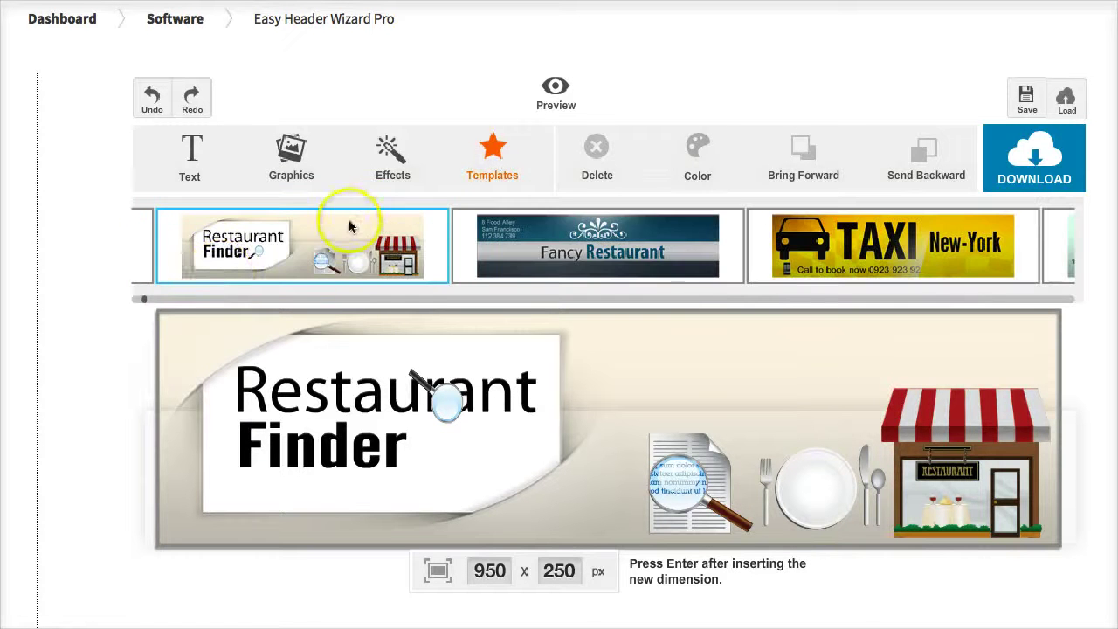
drag(145, 299, 206, 302)
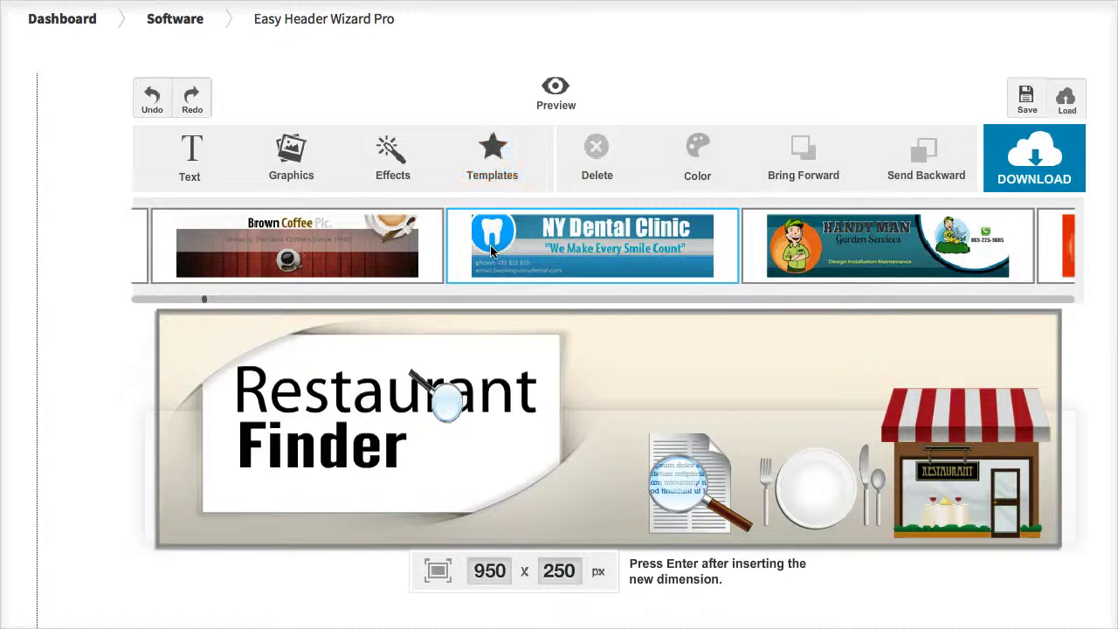
click(492, 250)
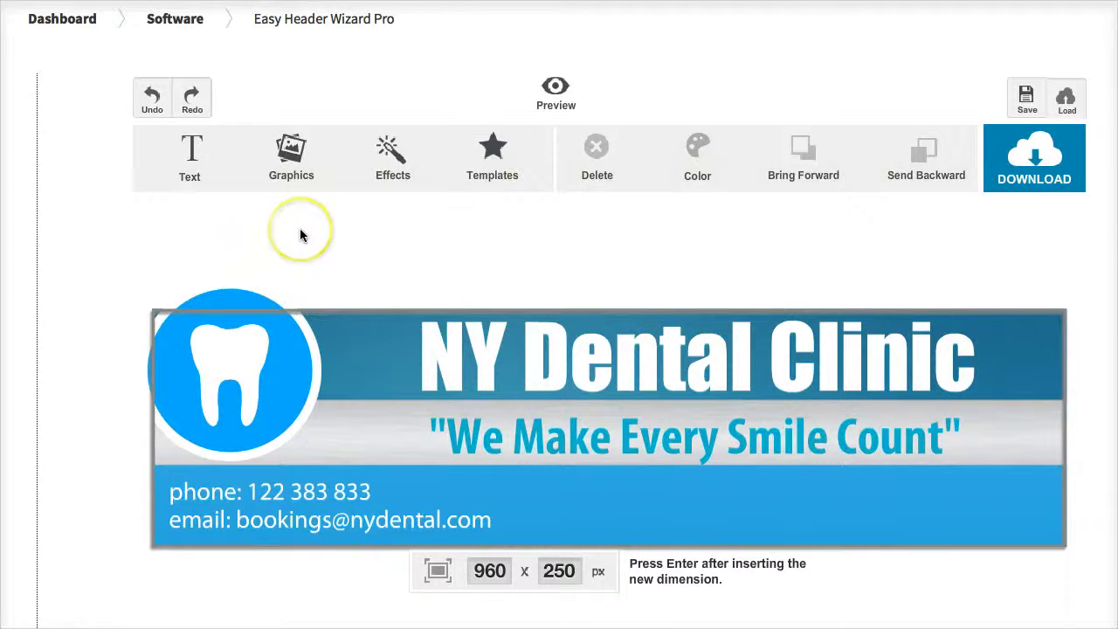
- Set the dental clinic header's width to 850 px
scroll(299, 234, down, 1)
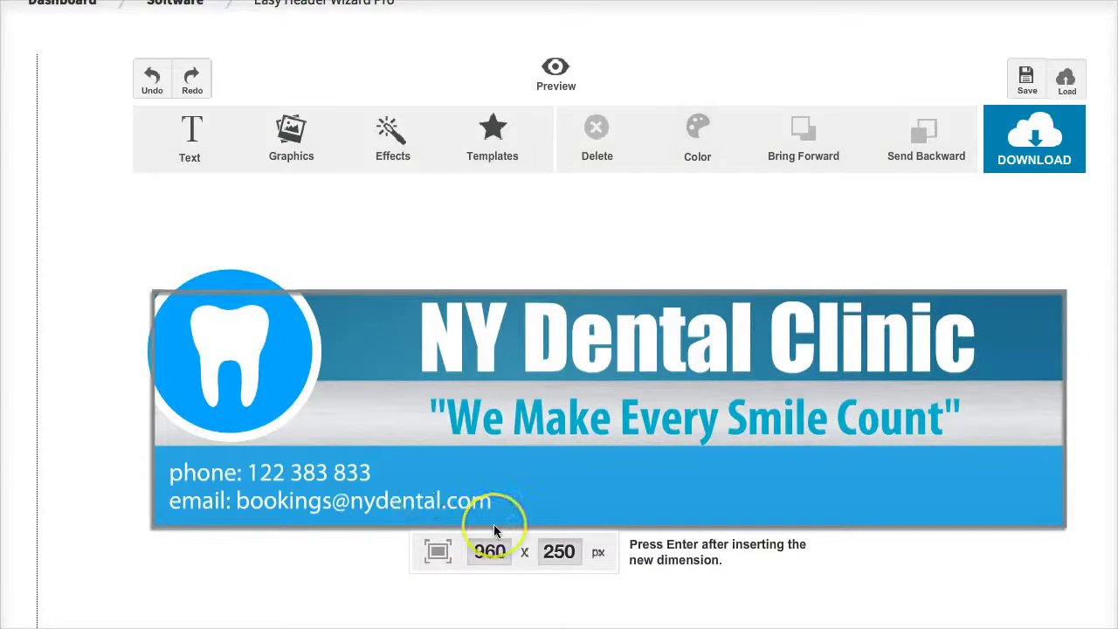
click(489, 550)
double_click(493, 551)
text(850)
key(Return)
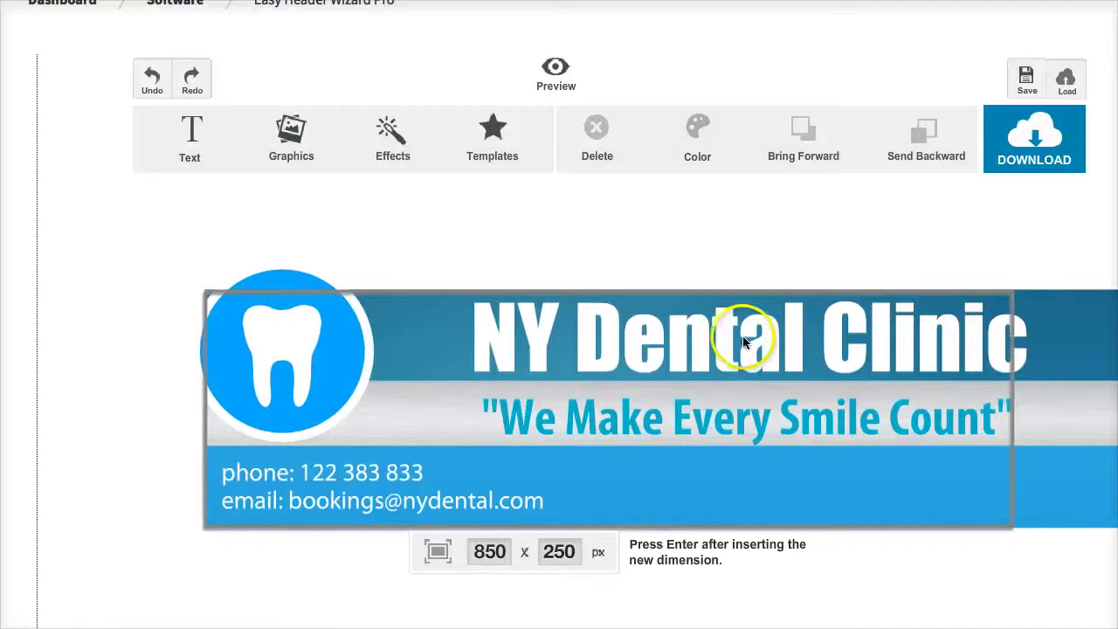
- Move the "NY Dental Clinic" title and the "We Make Every Smile Count" slogan leftward so both fit inside the header frame
click(744, 339)
drag(760, 349, 690, 349)
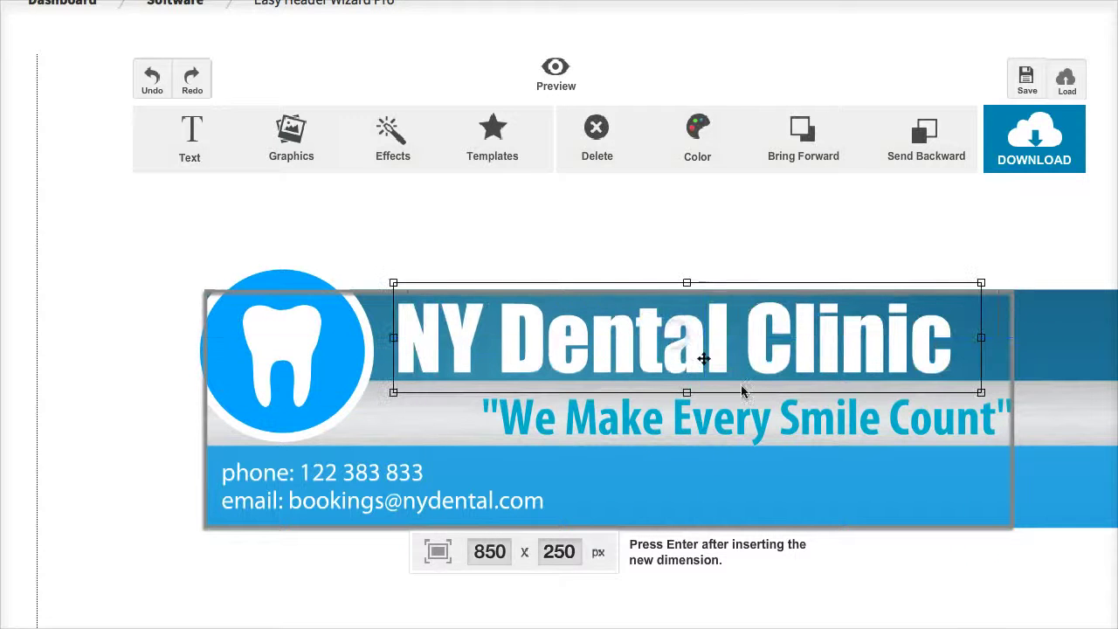
click(769, 415)
drag(768, 415, 700, 410)
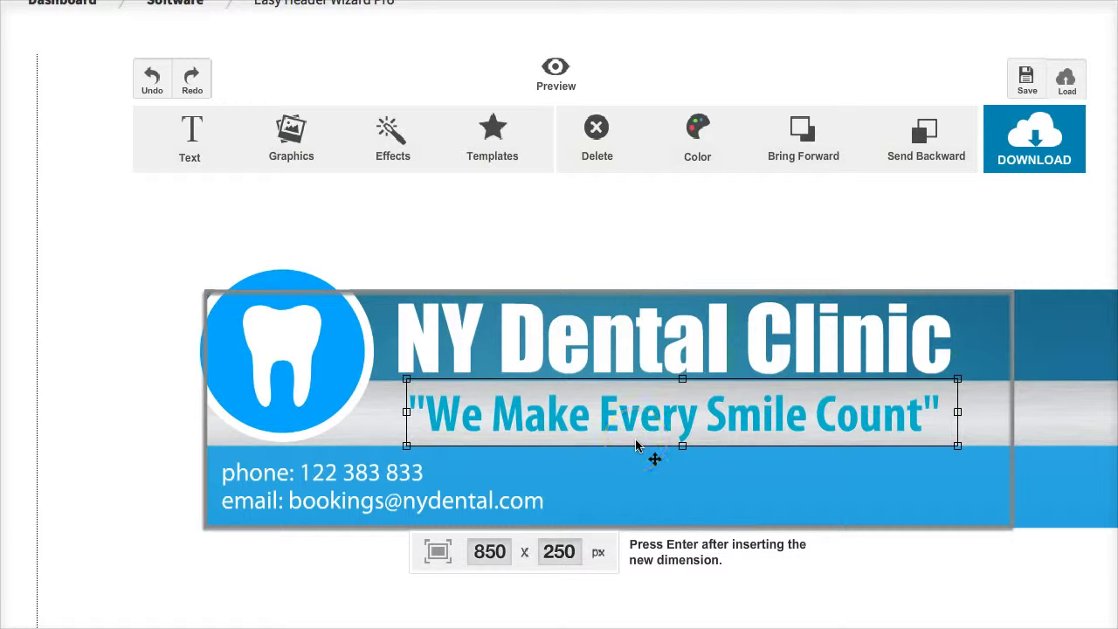
- Reduce the dental clinic header's width to 400 px
click(498, 545)
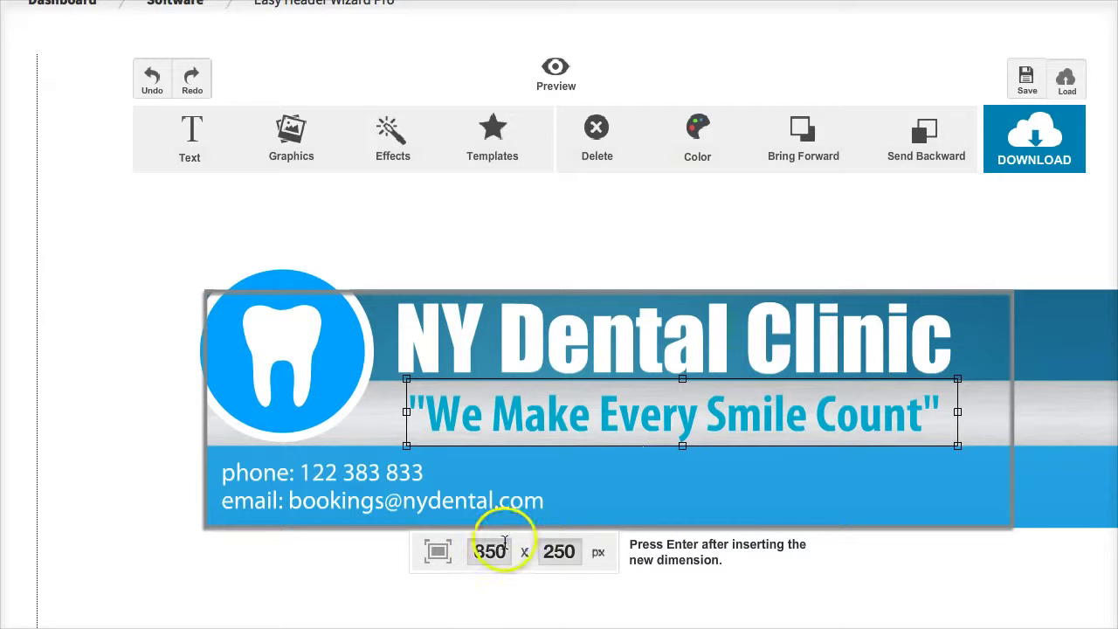
double_click(500, 545)
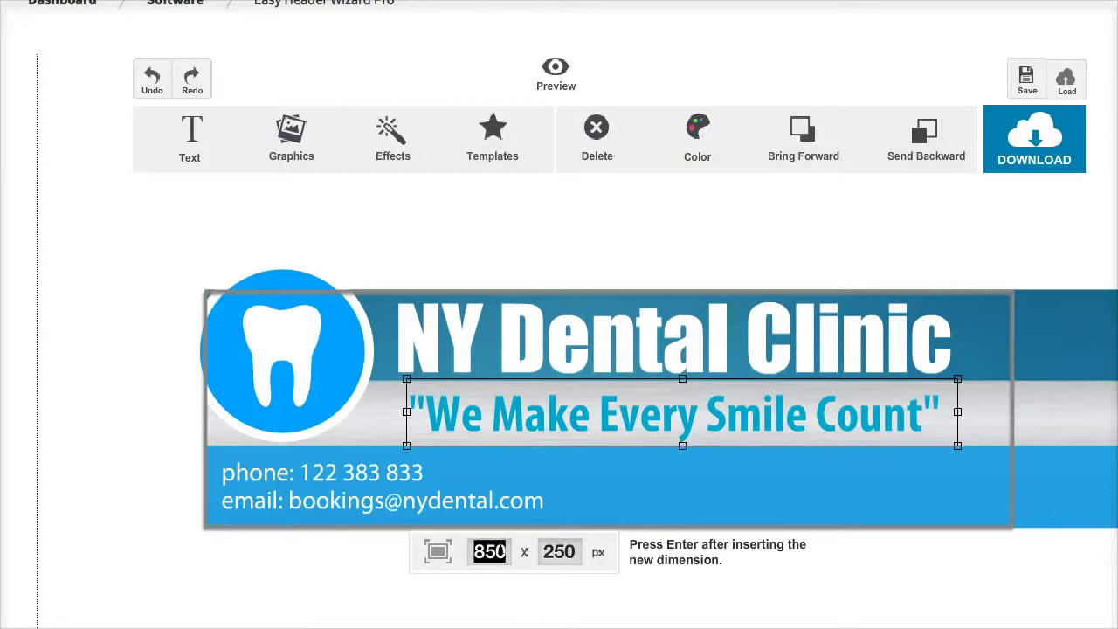
text(400)
key(Return)
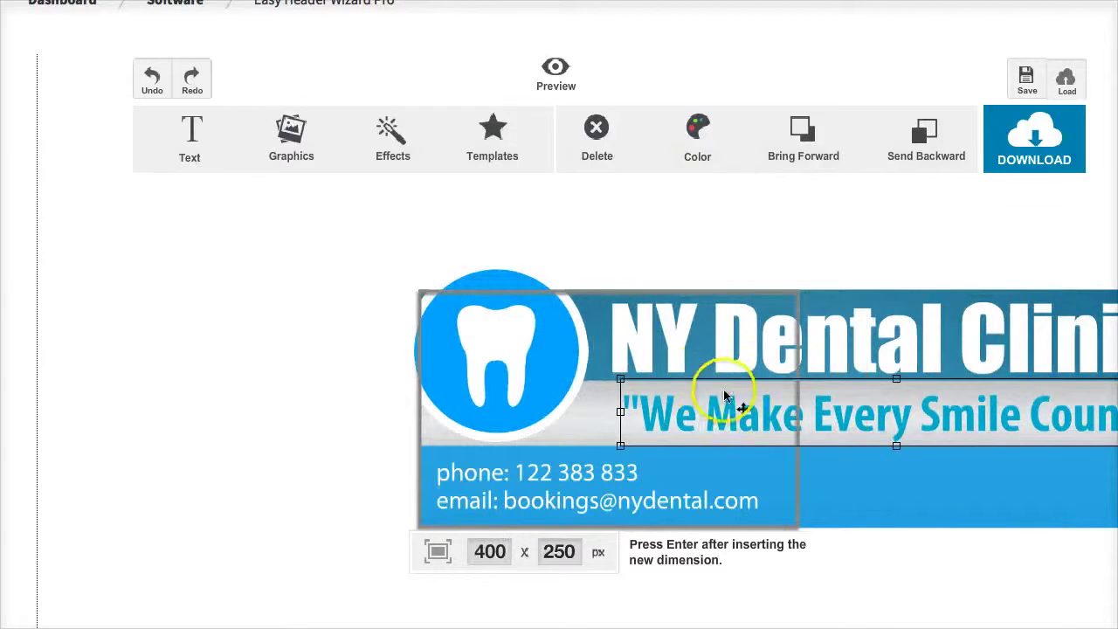
- Load the "Earning a living online" template with the green dollar signs onto the canvas
click(505, 147)
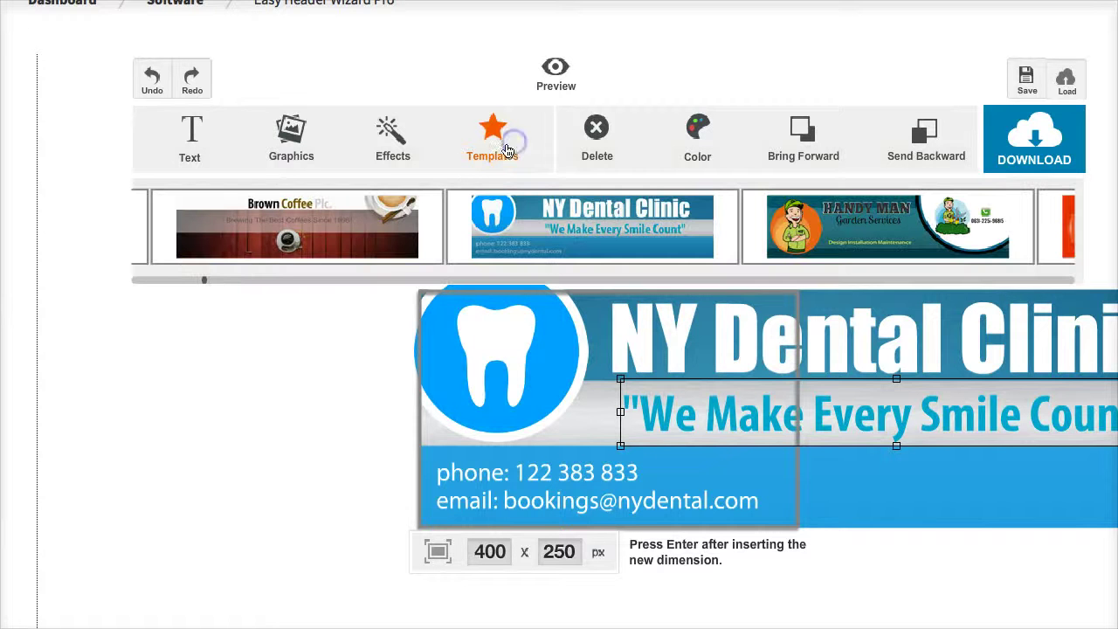
drag(206, 281, 265, 280)
click(449, 224)
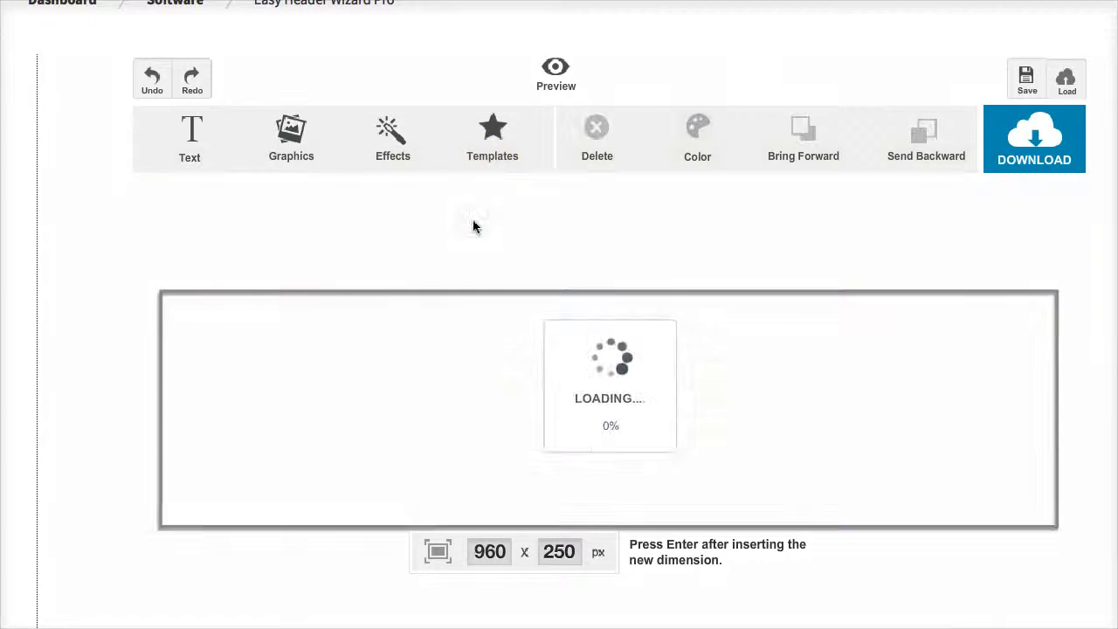
click(347, 229)
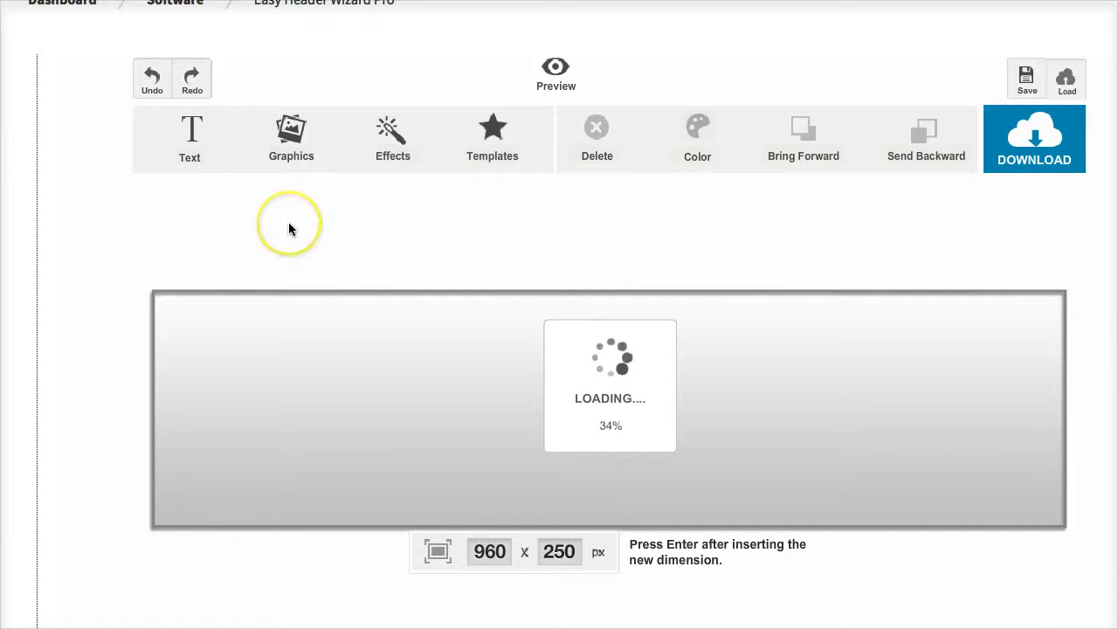
click(256, 232)
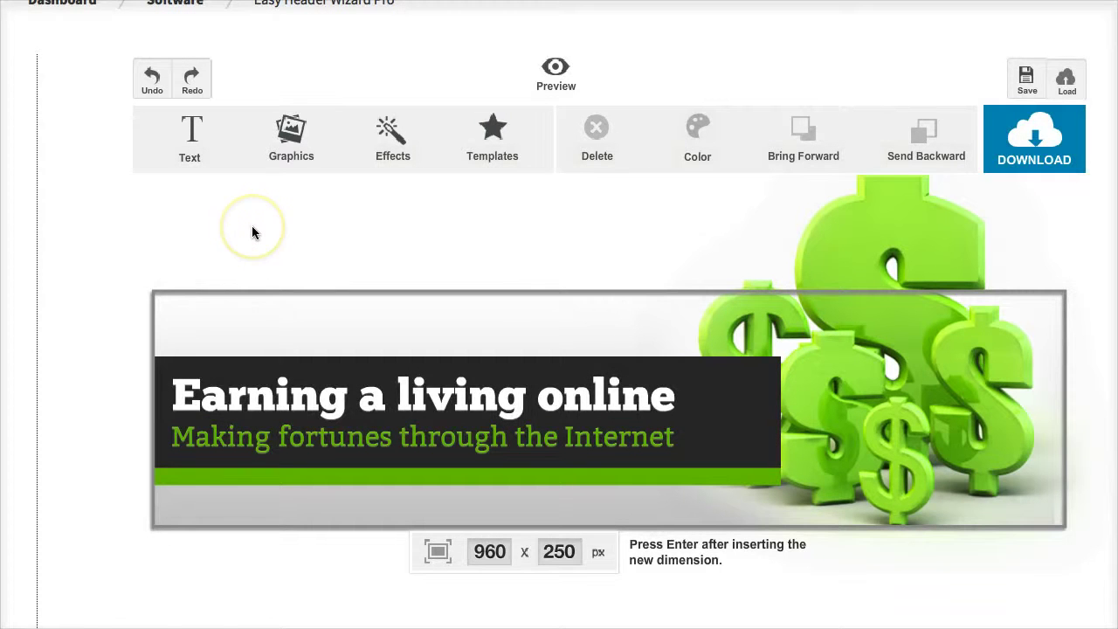
click(245, 234)
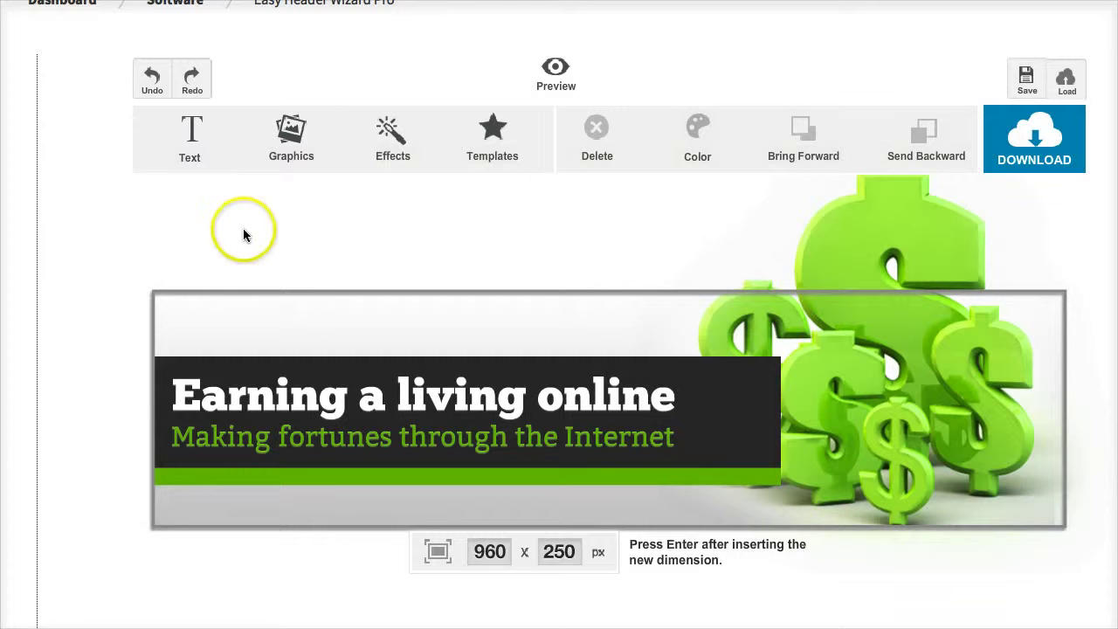
- Load the orange "Social Media Services" and "Website Services" template onto the canvas
click(421, 193)
click(492, 137)
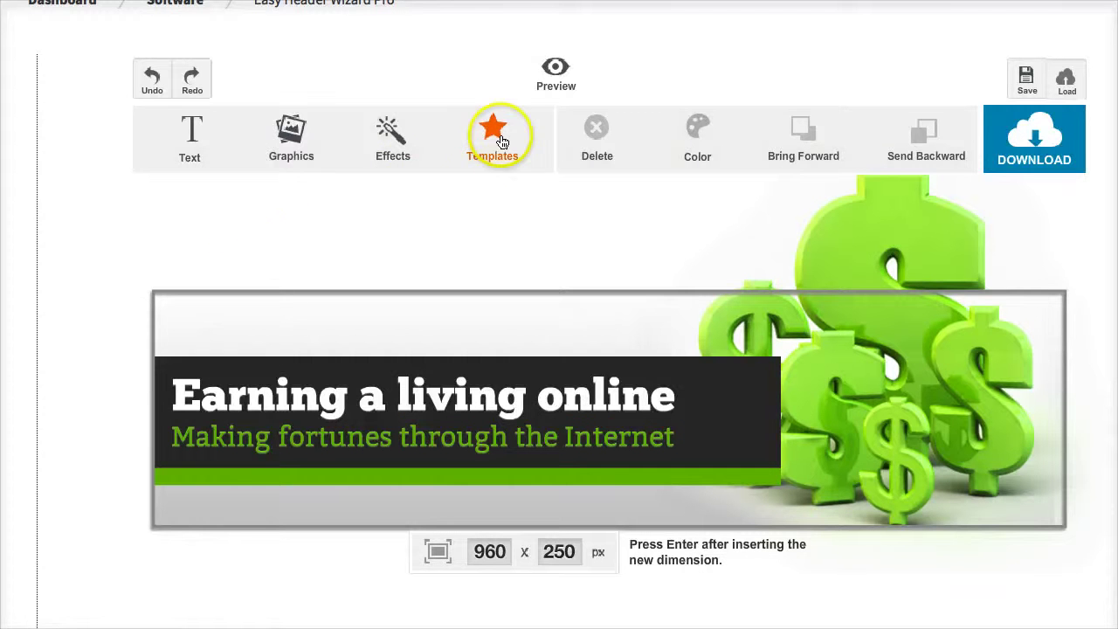
drag(269, 278, 300, 280)
click(305, 229)
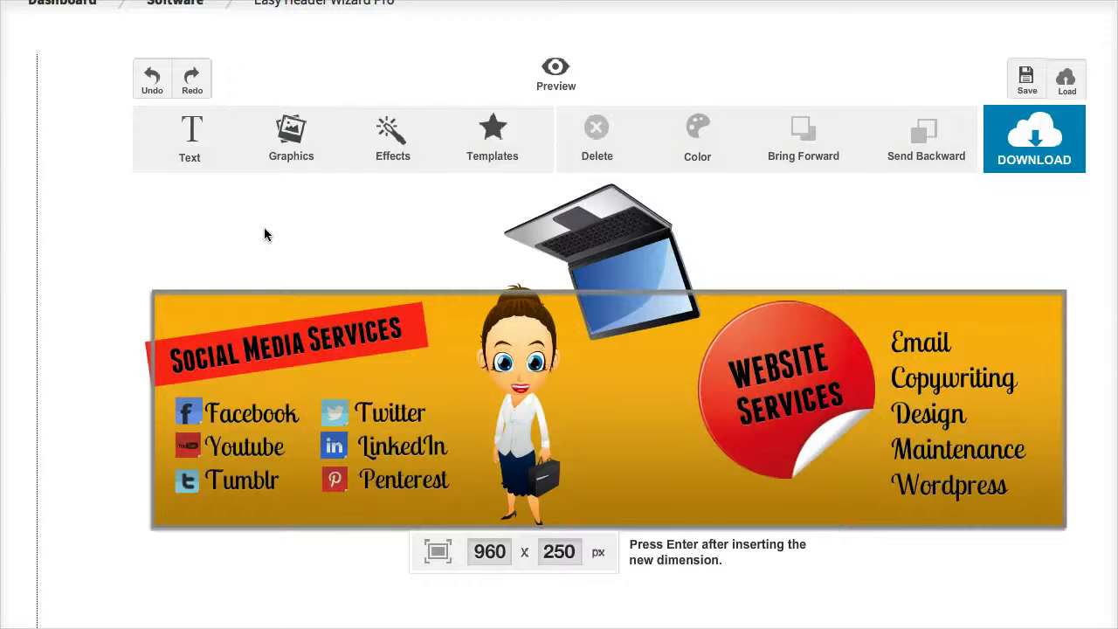
scroll(266, 234, up, 2)
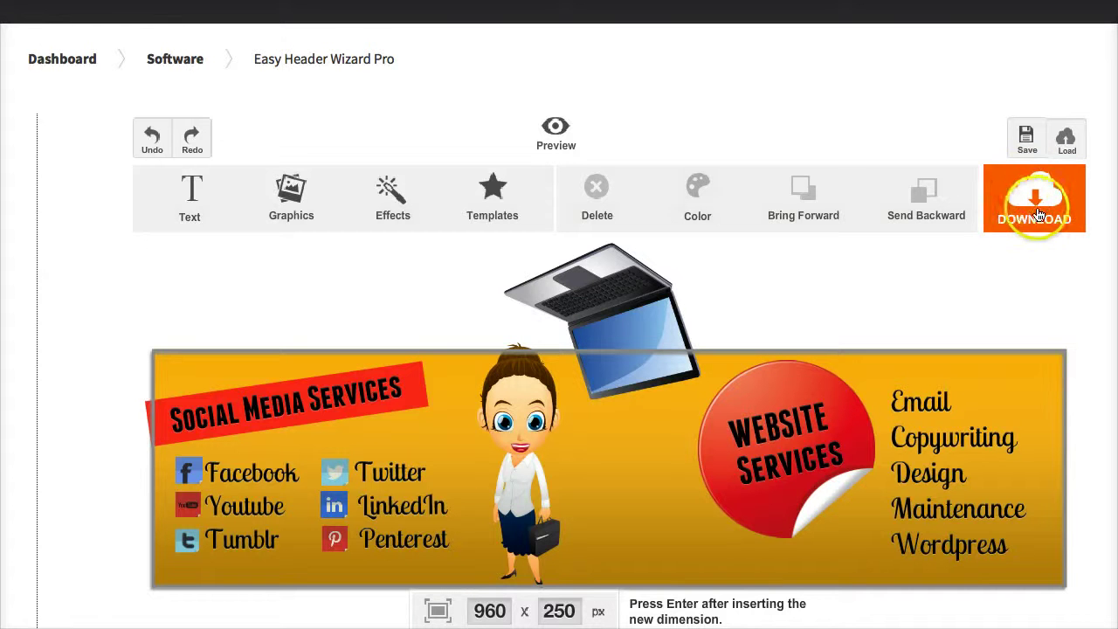
click(995, 210)
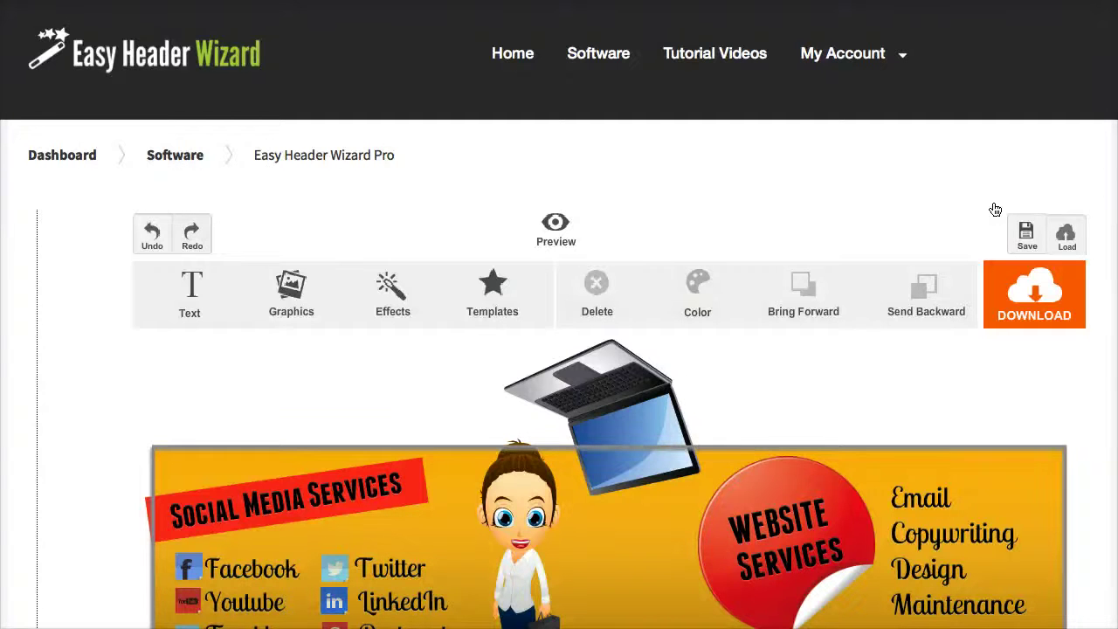
scroll(995, 210, down, 2)
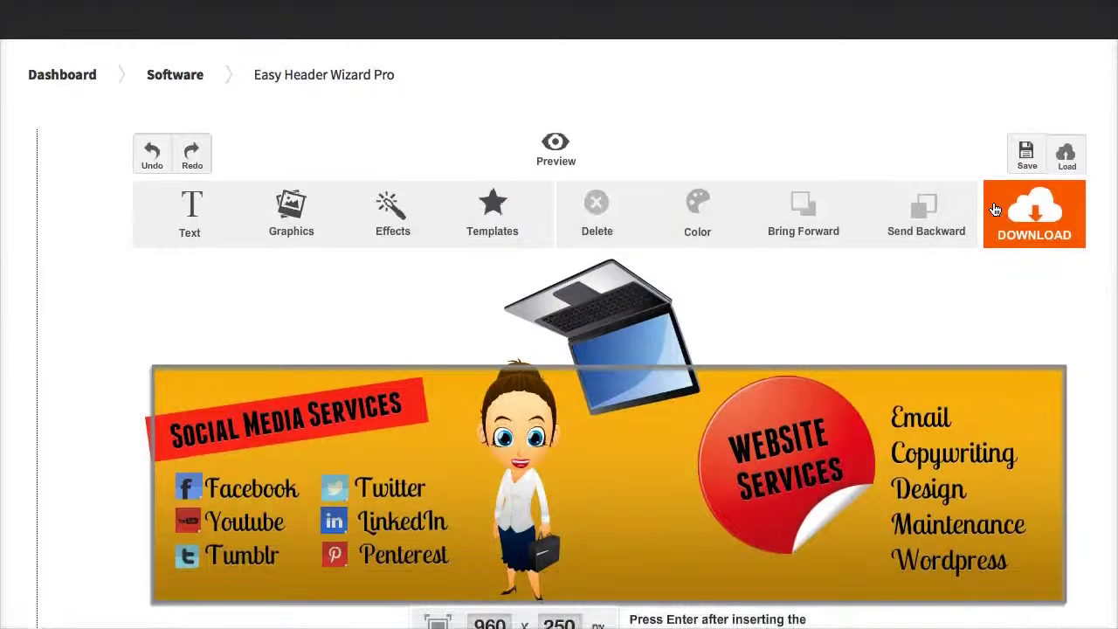
scroll(994, 210, down, 1)
scroll(995, 209, up, 1)
scroll(995, 209, up, 2)
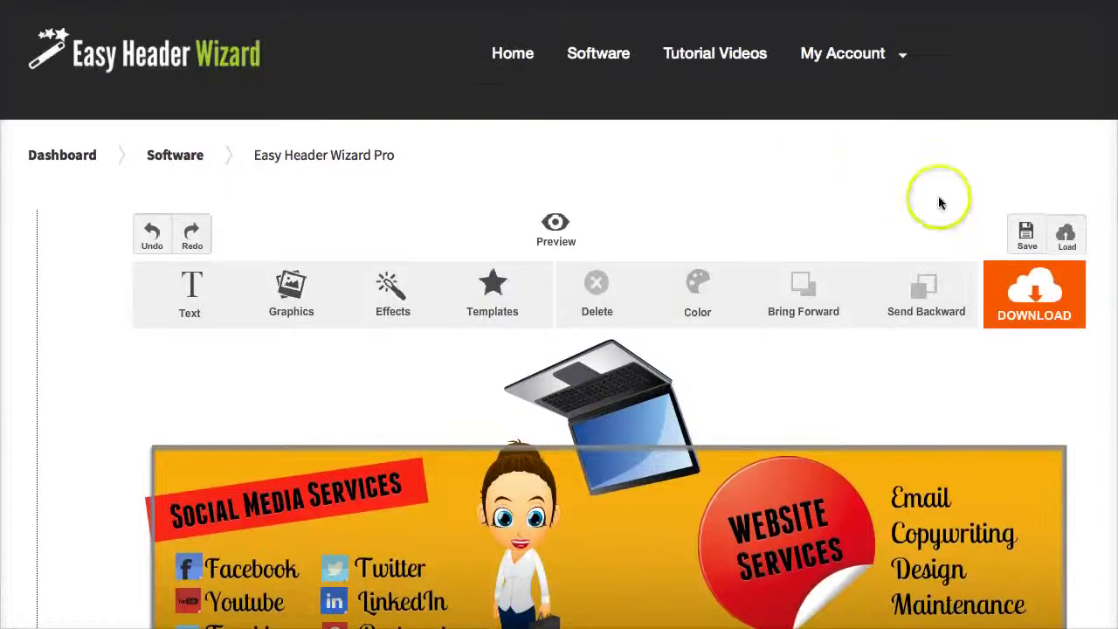
- Open the tutorial videos page and look through the videos from Overview to Ready to Go Templates
click(699, 55)
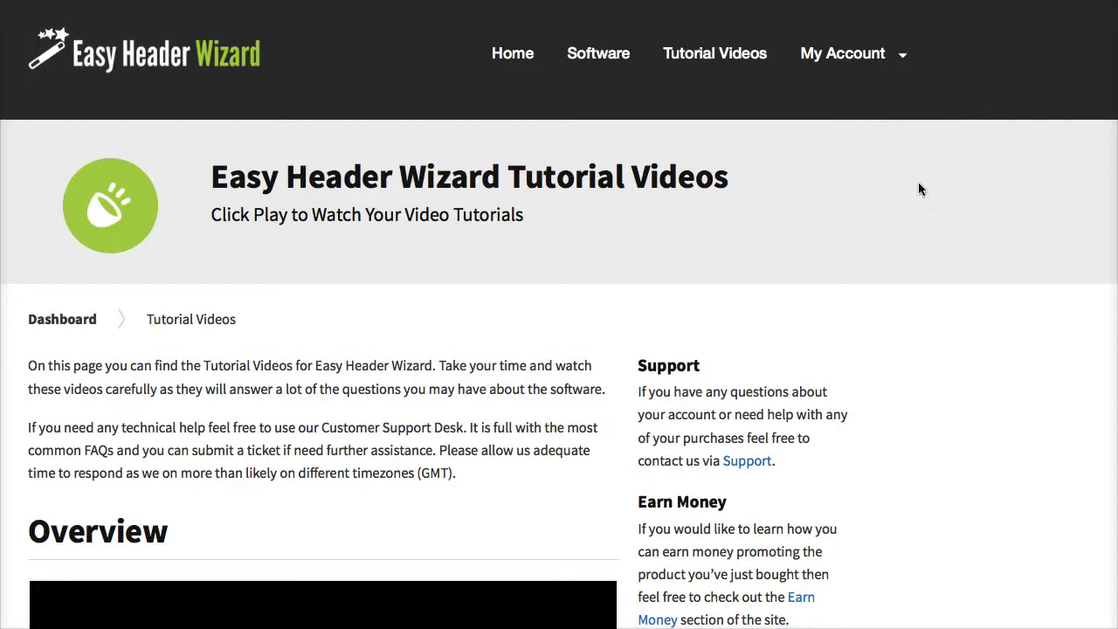
scroll(918, 183, down, 2)
scroll(917, 184, down, 7)
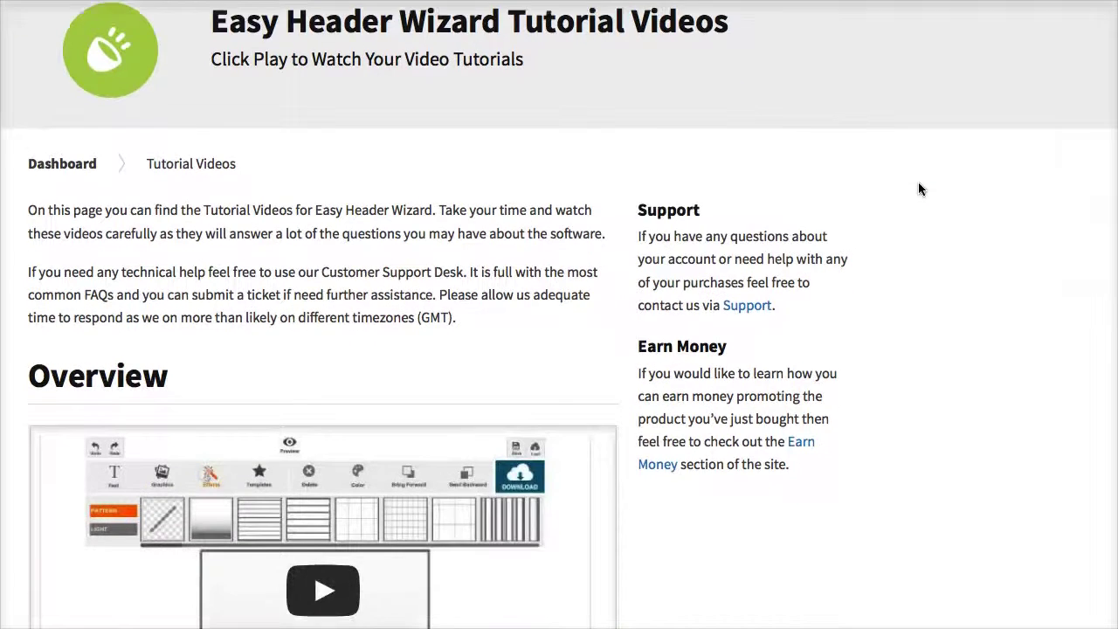
scroll(918, 189, down, 10)
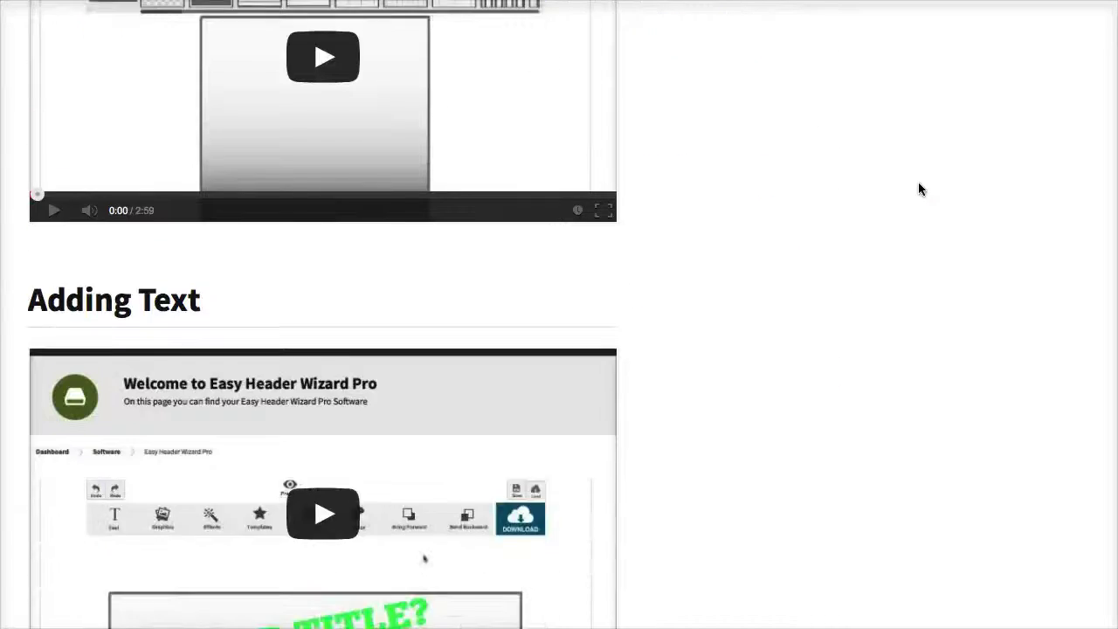
scroll(918, 189, down, 7)
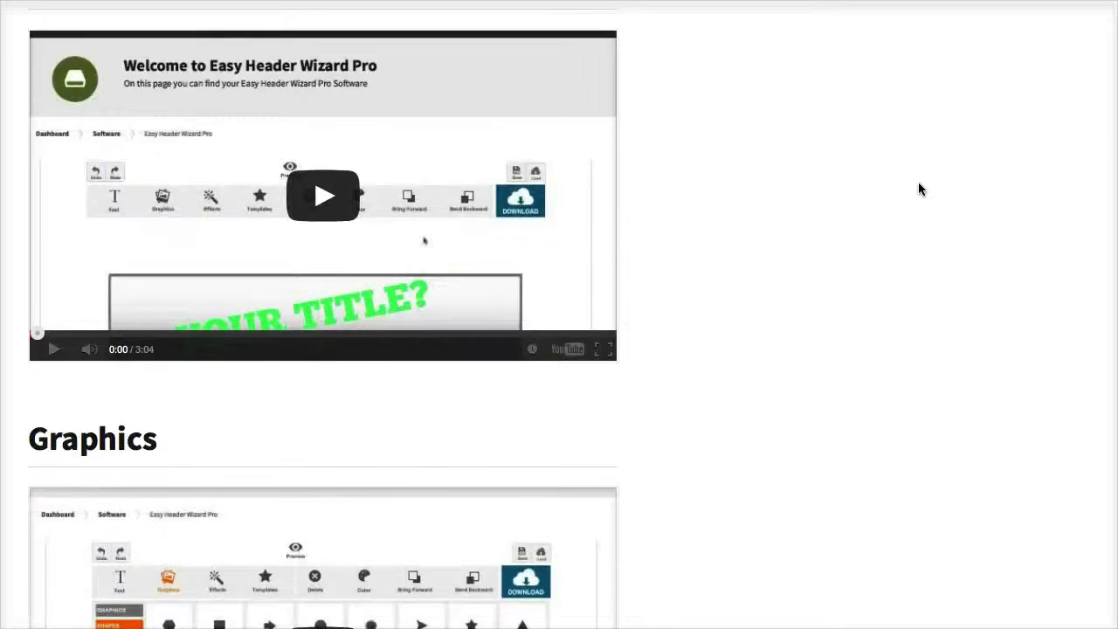
scroll(918, 189, down, 8)
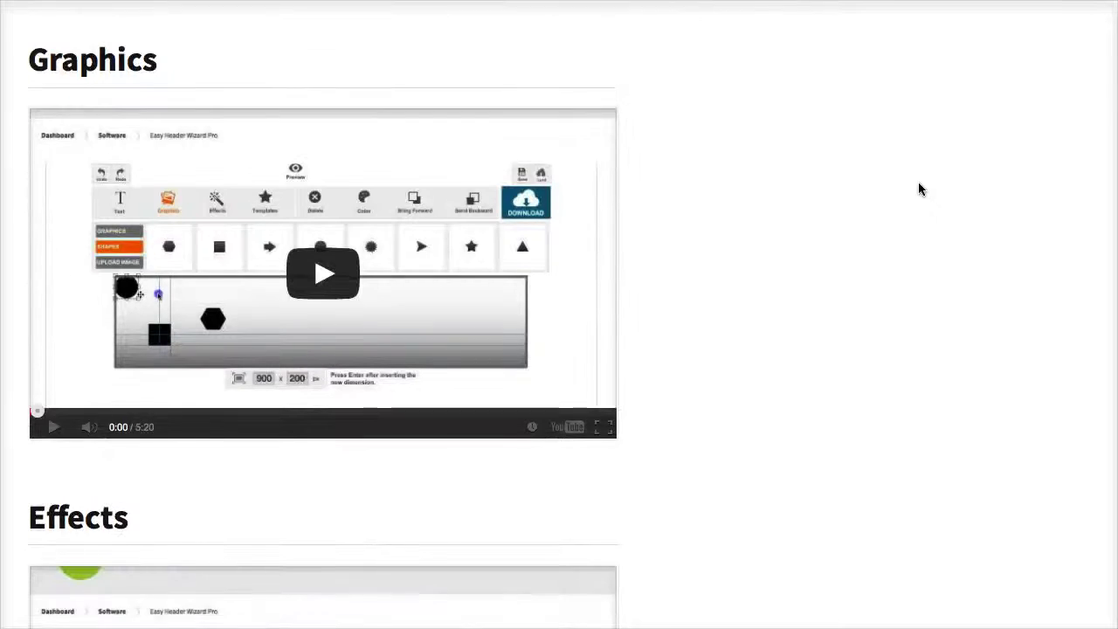
scroll(918, 188, down, 9)
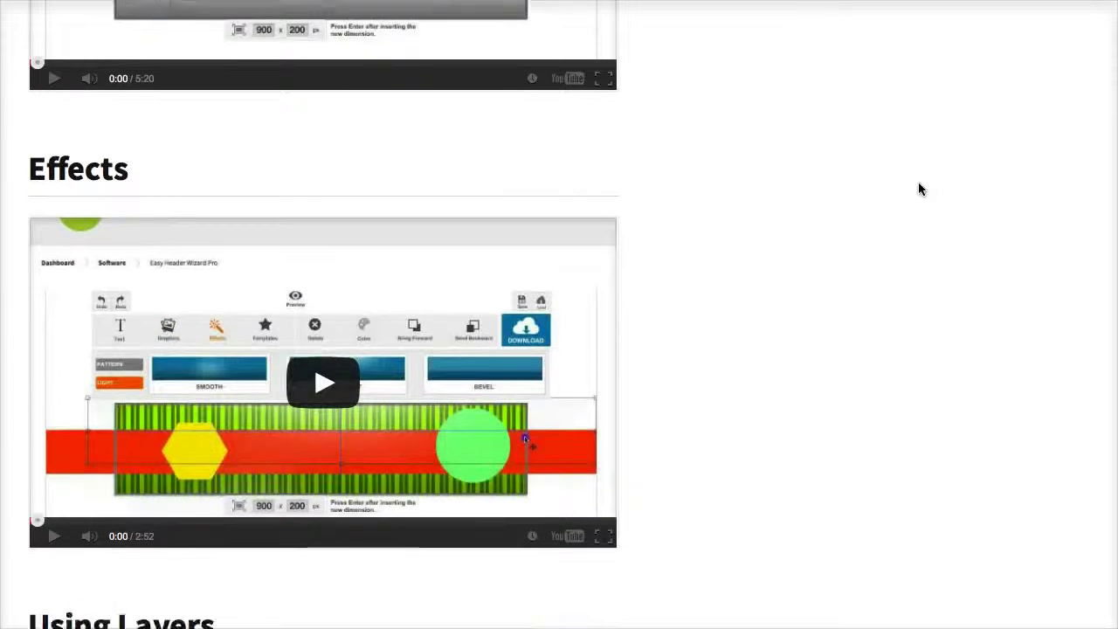
scroll(918, 188, down, 11)
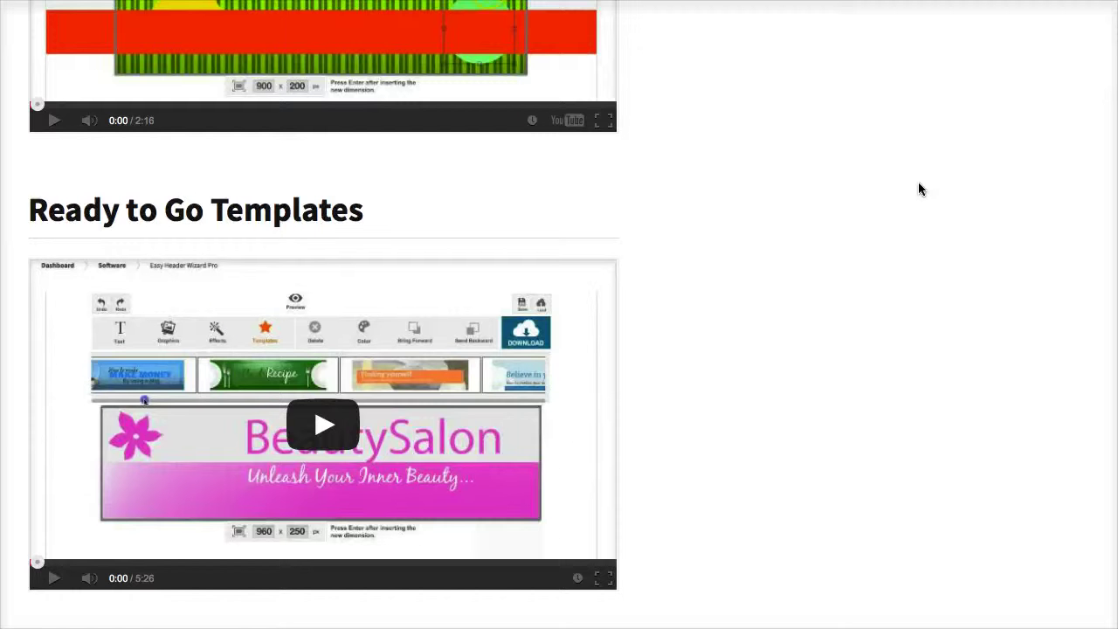
- Look at the remaining tutorial video on saving and loading projects, and return to the start of the tutorial page
scroll(917, 188, down, 8)
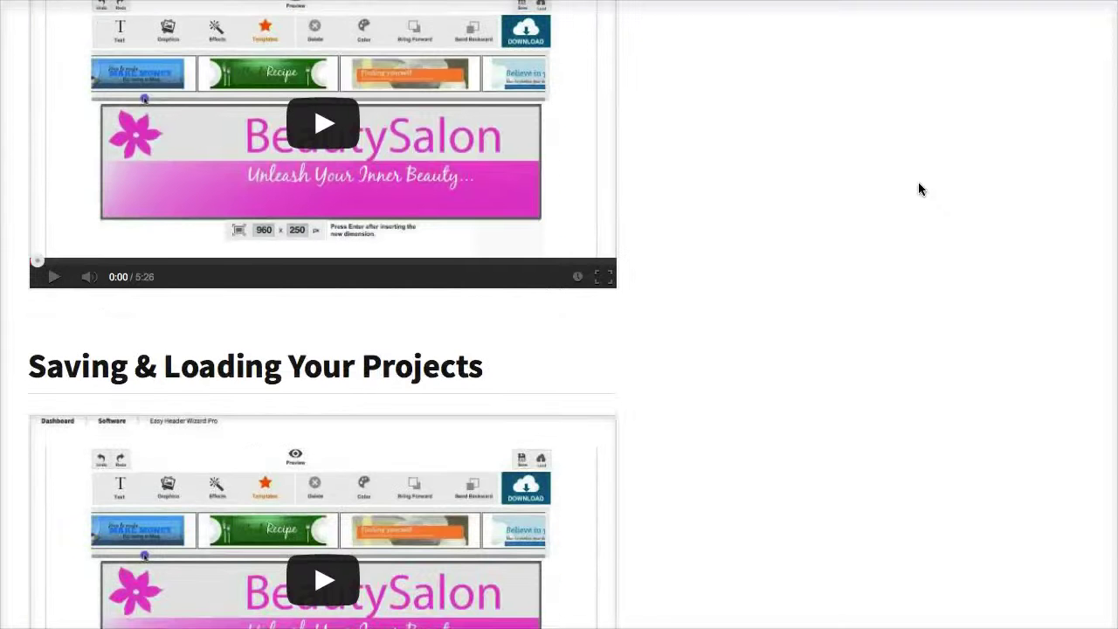
scroll(918, 189, down, 2)
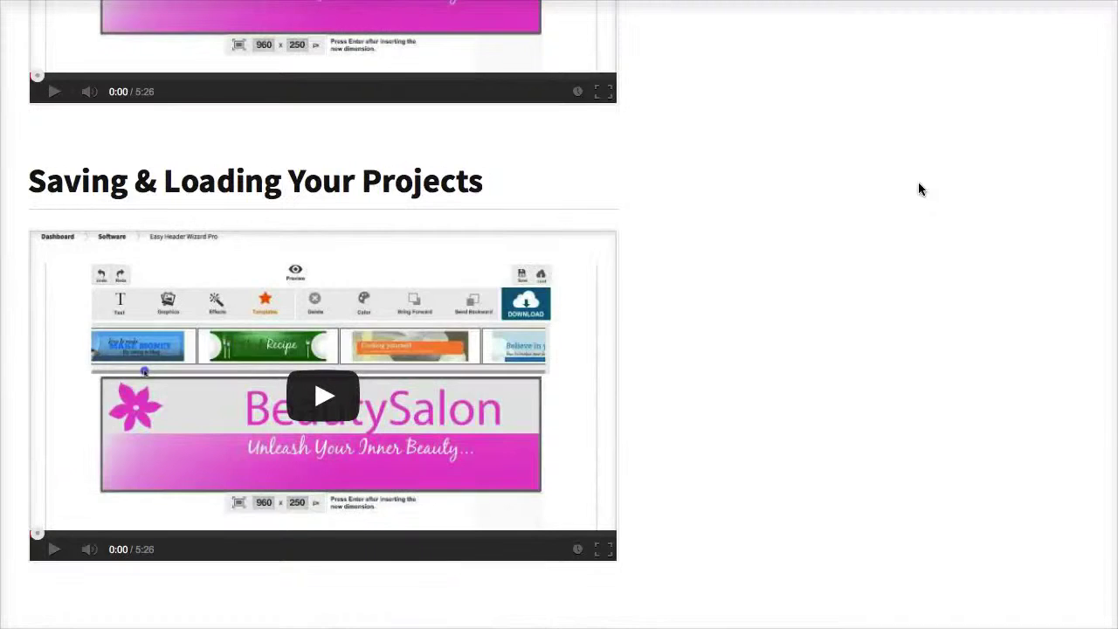
scroll(918, 188, up, 20)
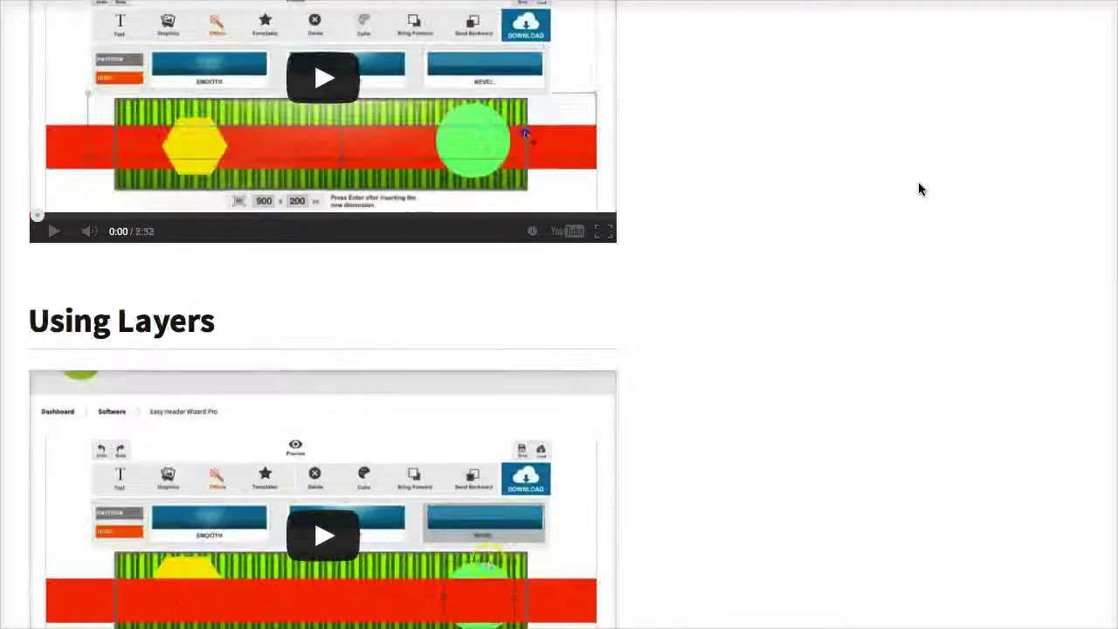
scroll(917, 188, up, 20)
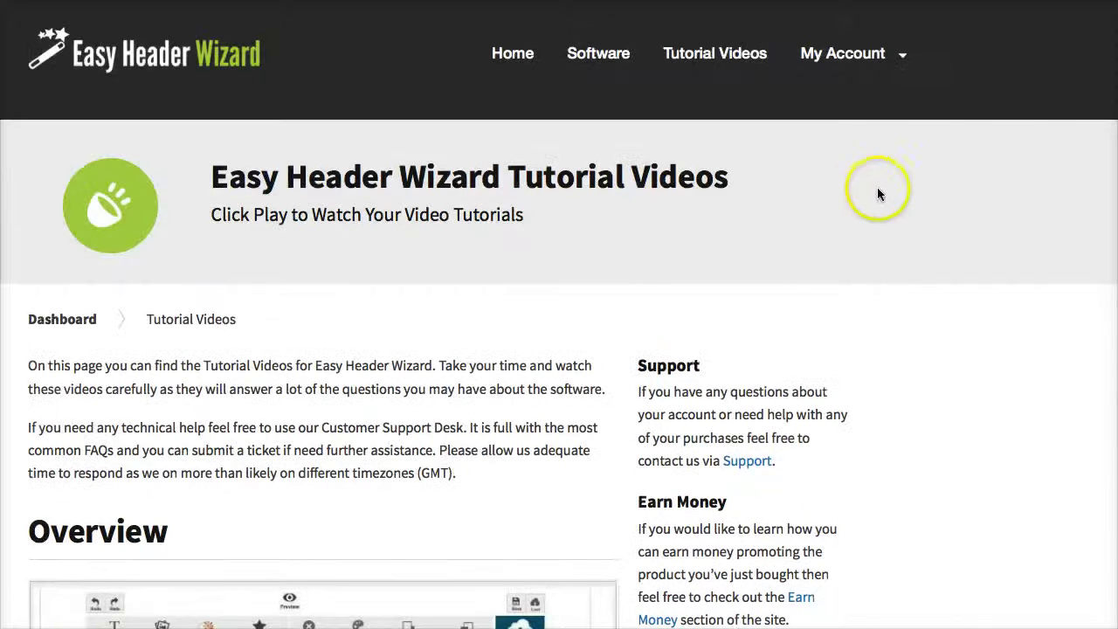
- Open the account's Support page and read through the steps for getting help, down to the Support Desk link
click(831, 77)
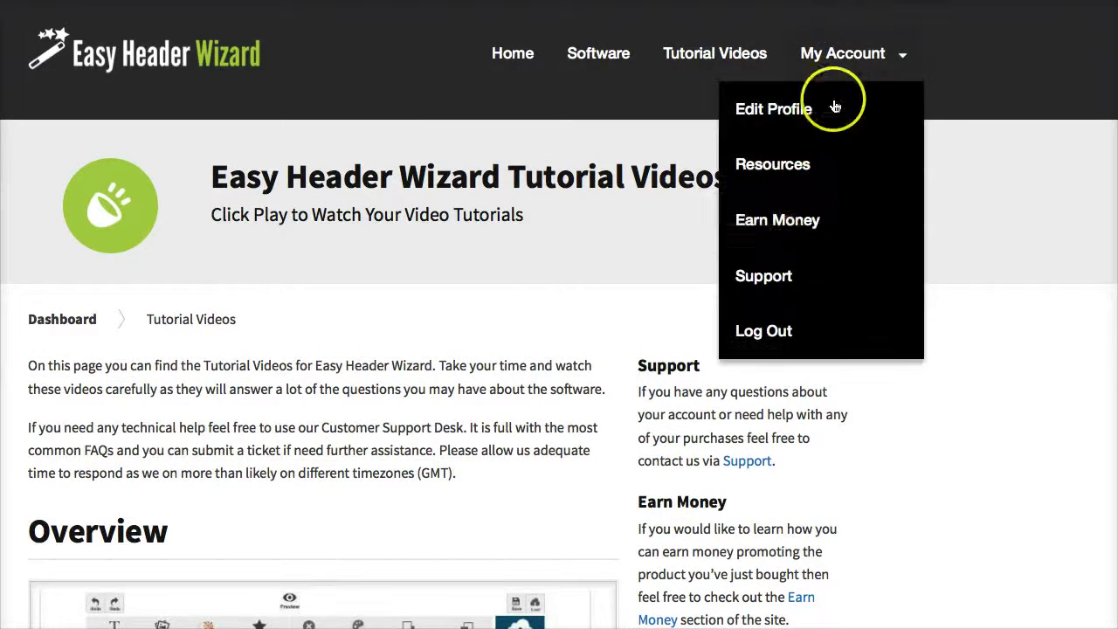
click(801, 270)
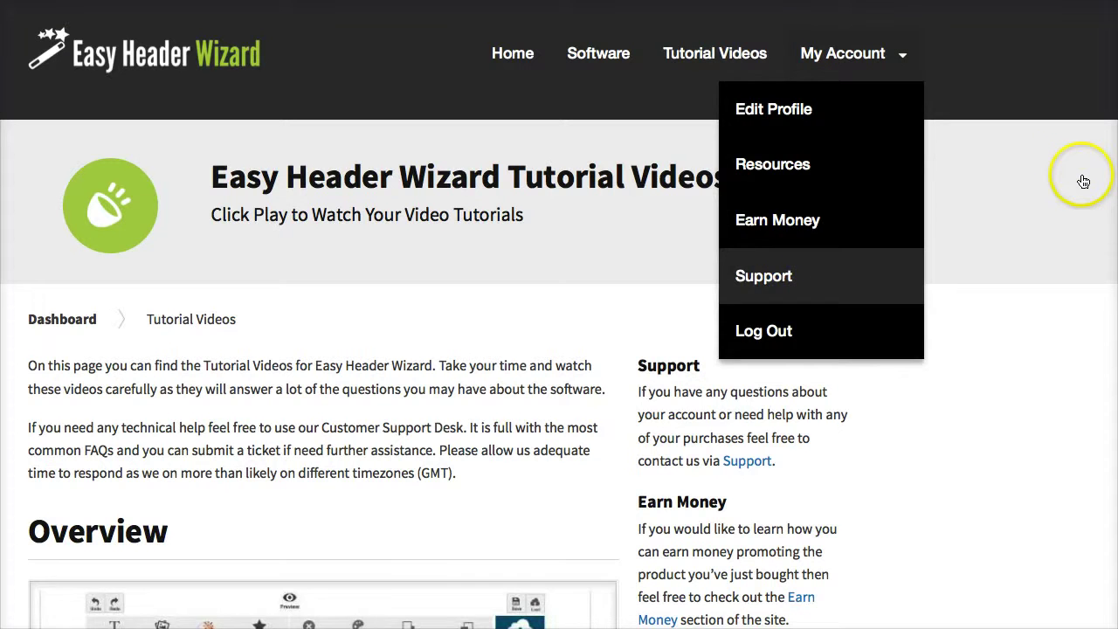
click(1048, 173)
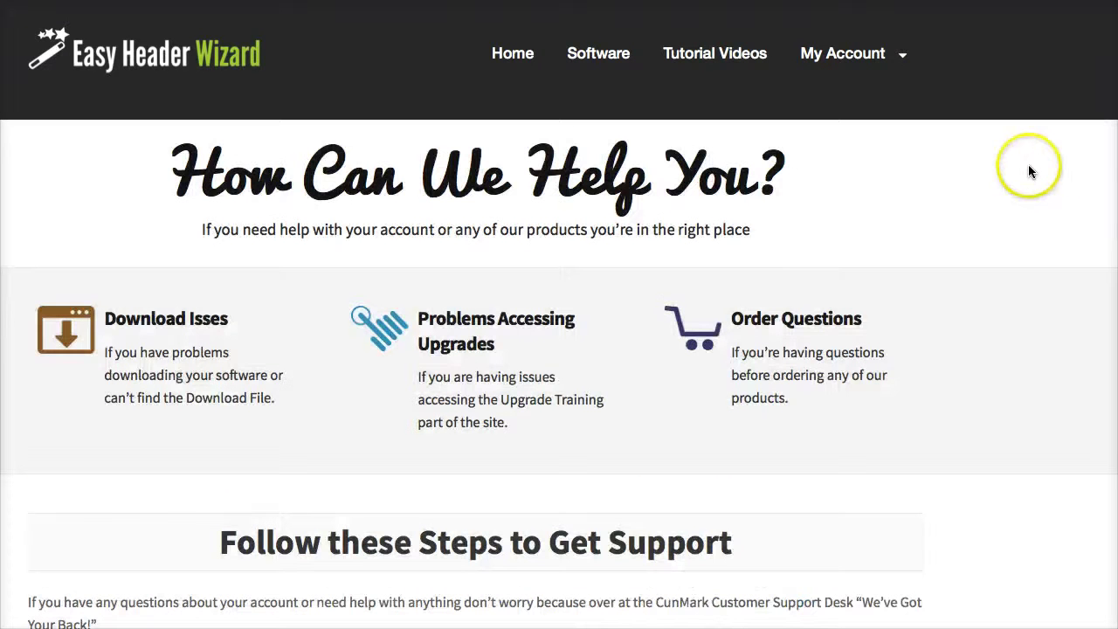
scroll(994, 162, down, 6)
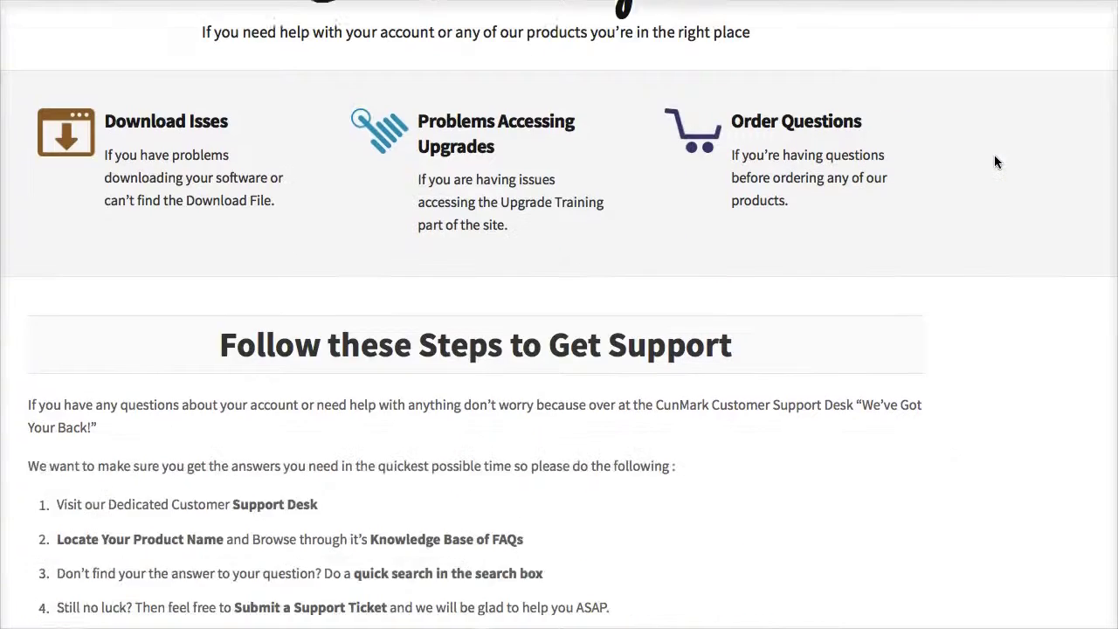
scroll(994, 163, down, 1)
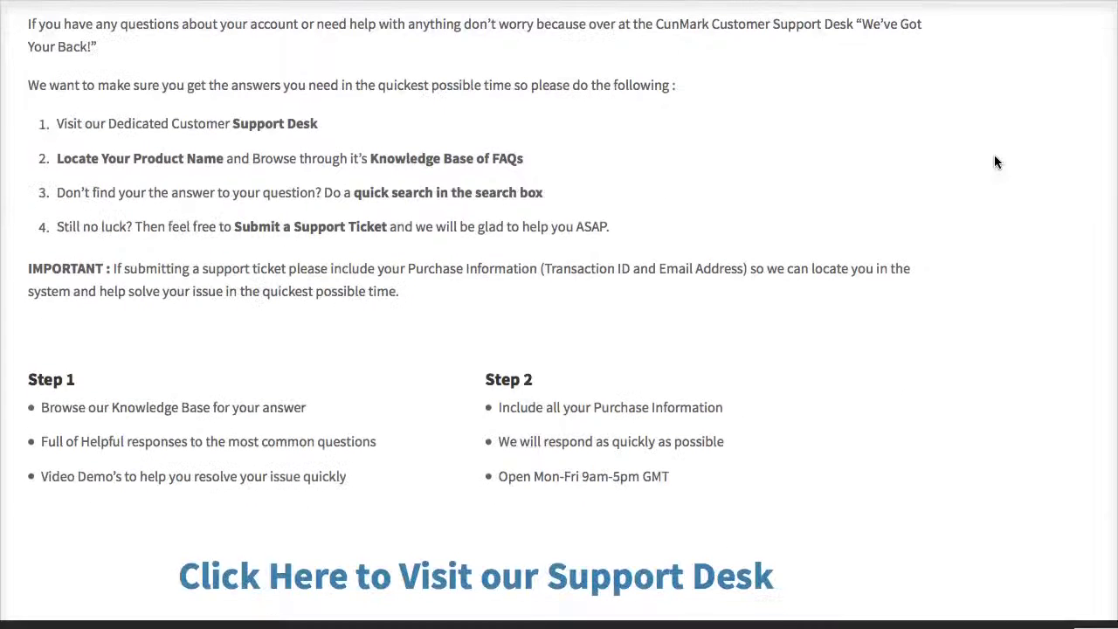
- Return to the member home page and look over its Software, Tutorial Videos, Resources and Support options
scroll(993, 162, up, 10)
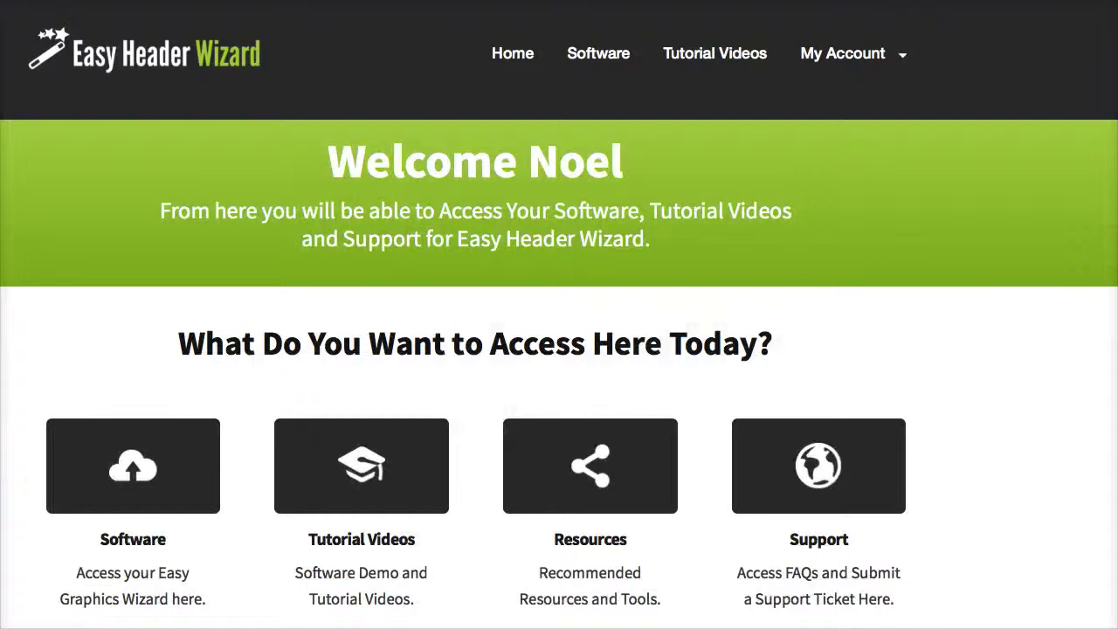
scroll(559, 323, down, 2)
scroll(559, 324, up, 2)
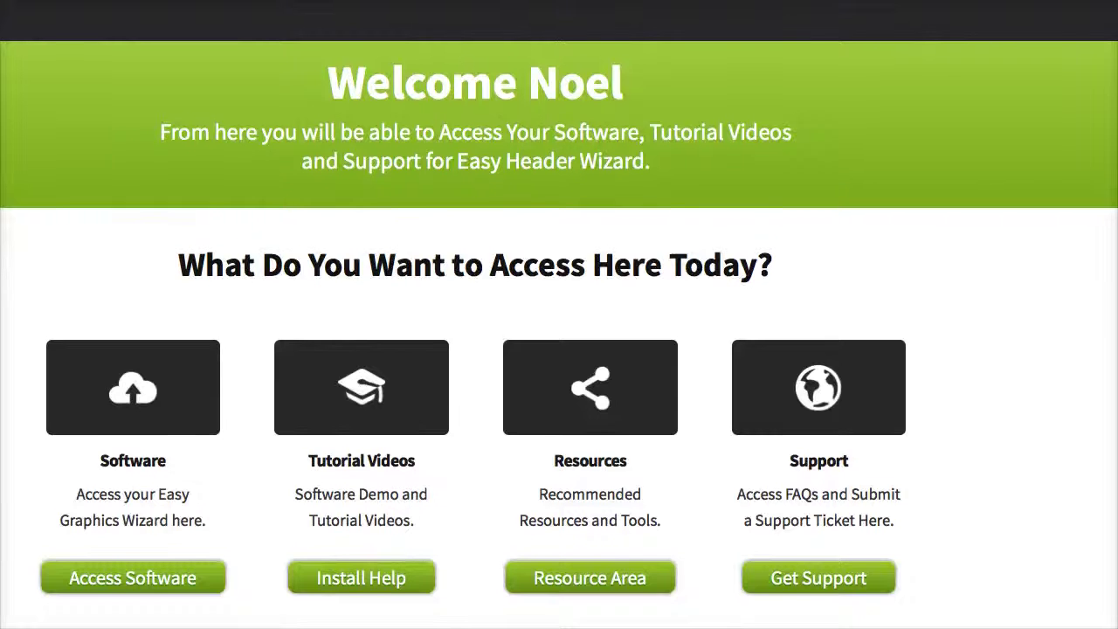